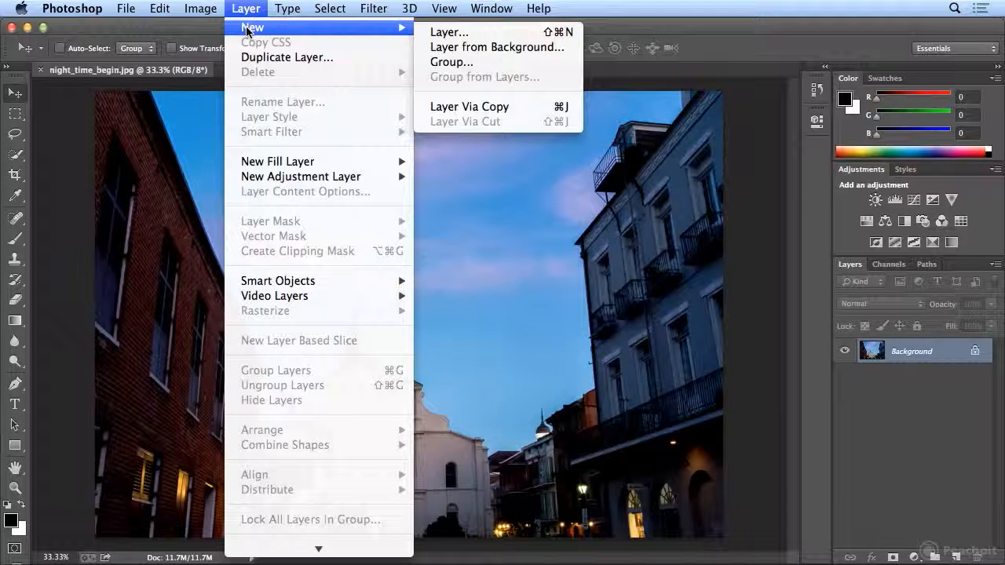
Create a new layer named "lightning 01" and activate the Gradient tool.
{"action": "left_click", "coordinate": [474, 34]}
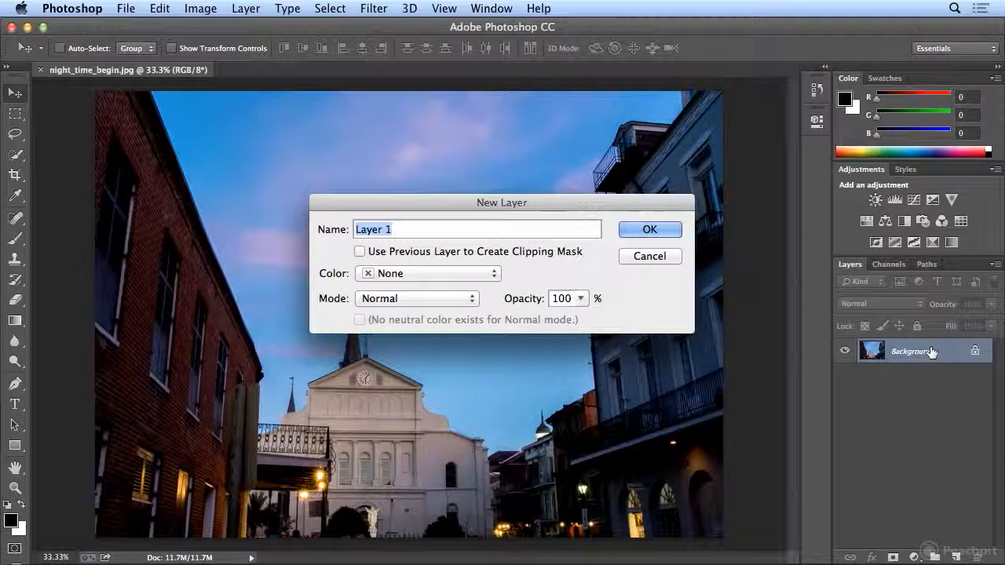
{"action": "type", "text": "li"}
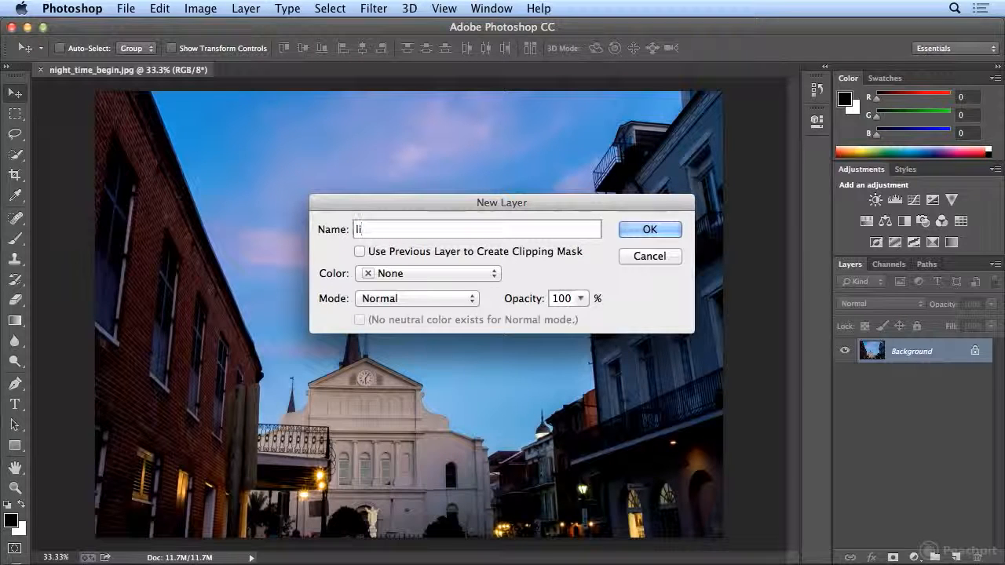
{"action": "type", "text": "ghtning 01"}
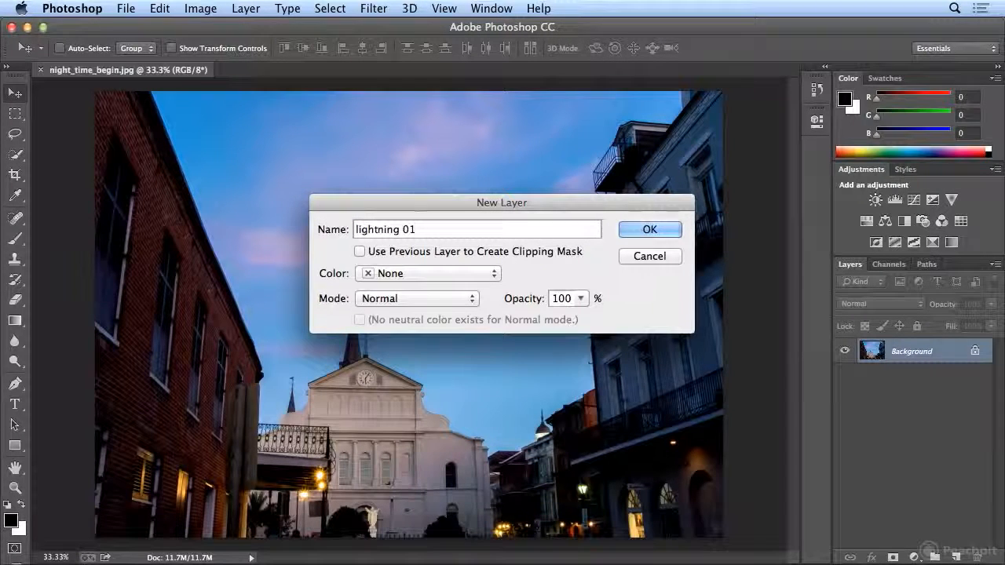
{"action": "left_click", "coordinate": [650, 229]}
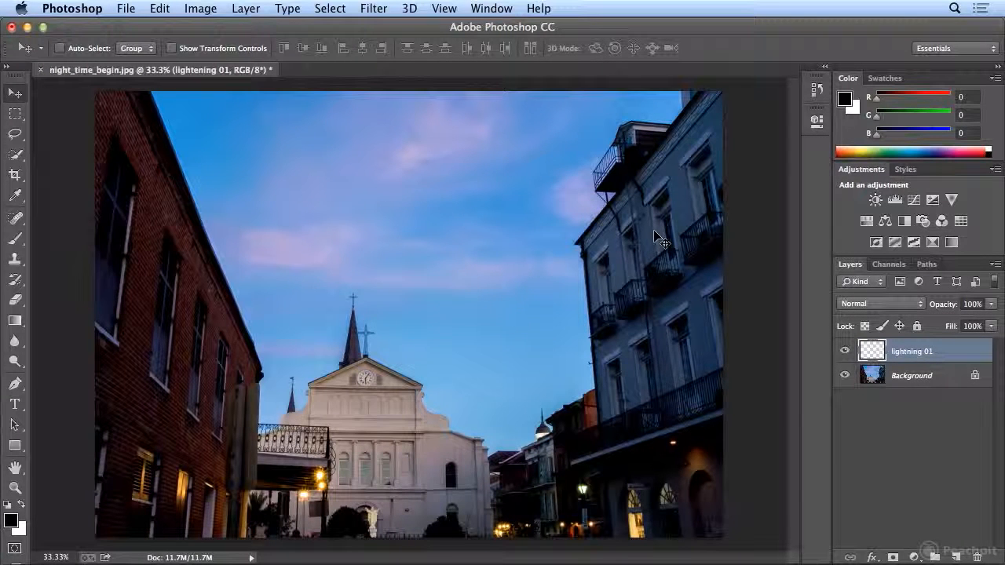
{"action": "key", "text": "g"}
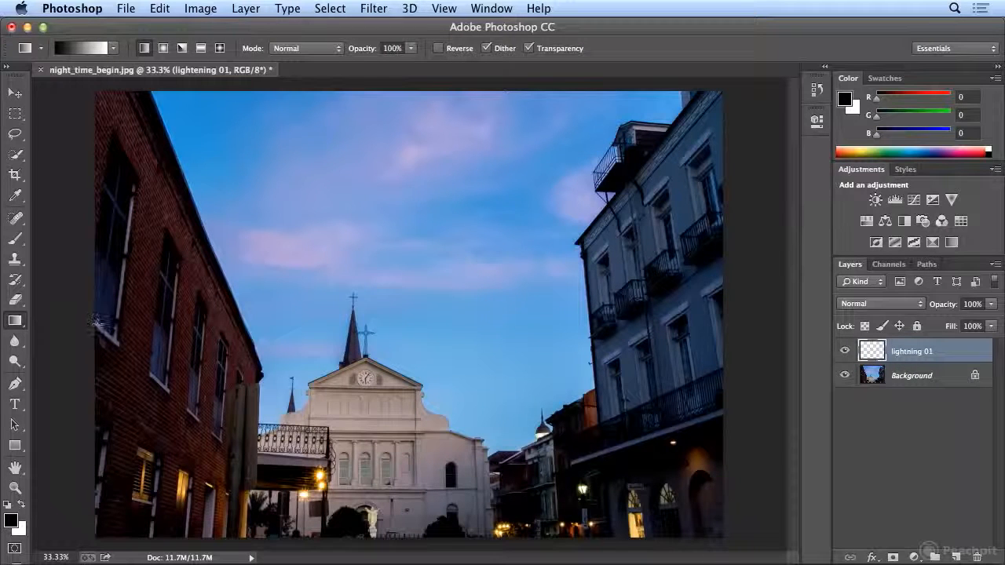
Try horizontal black-to-white linear gradients of different widths on the lightning 01 layer.
{"action": "left_click_drag", "start_coordinate": [92, 322], "coordinate": [282, 326]}
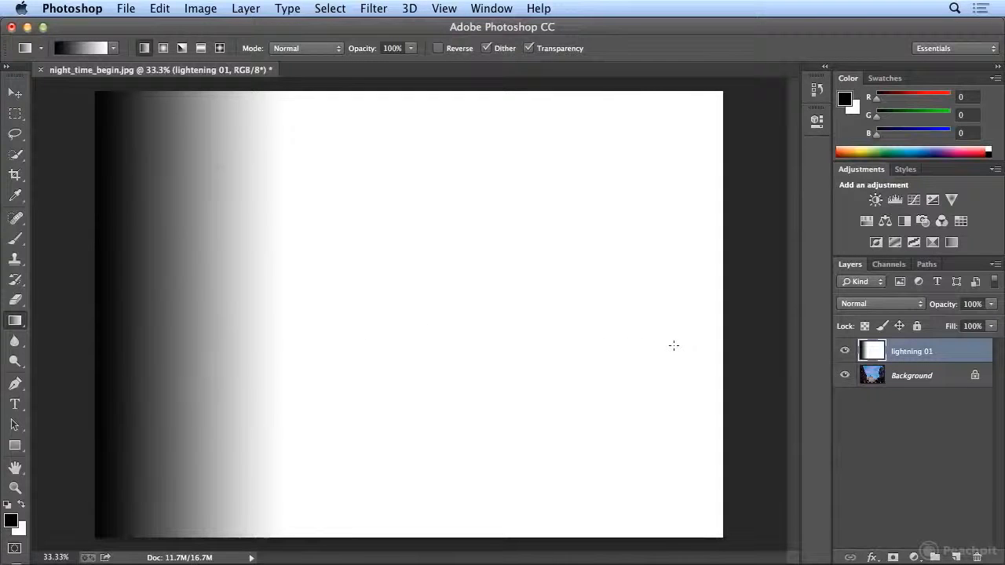
{"action": "left_click_drag", "start_coordinate": [65, 310], "coordinate": [612, 303]}
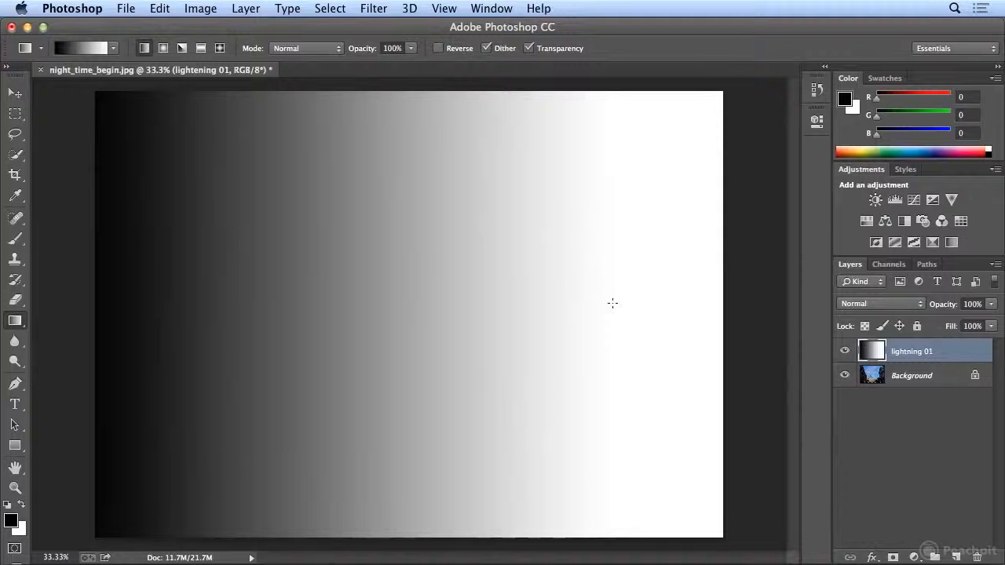
{"action": "left_click_drag", "start_coordinate": [102, 292], "coordinate": [279, 294]}
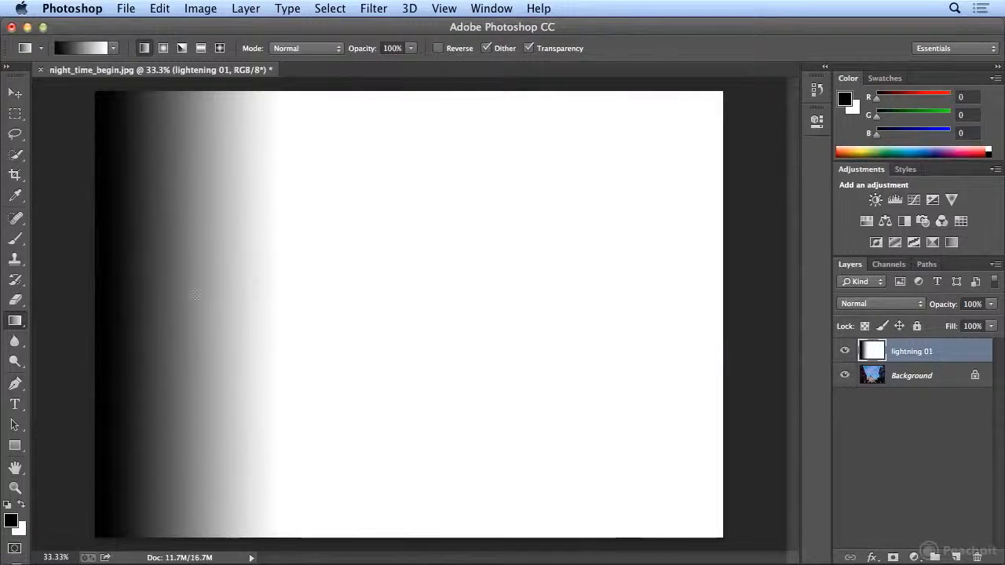
{"action": "left_click_drag", "start_coordinate": [103, 294], "coordinate": [274, 296]}
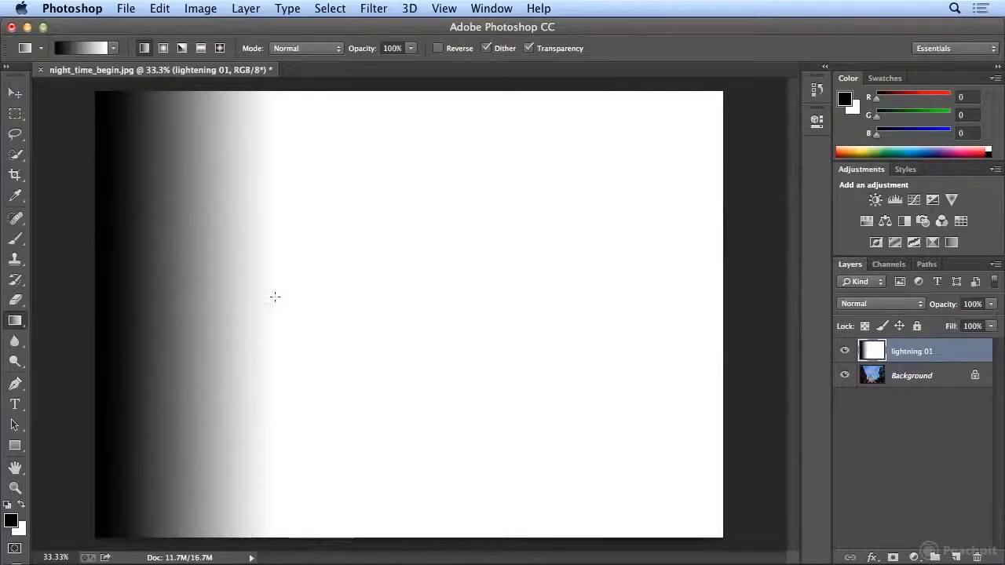
Undo all the trial gradients on the lightning 01 layer.
{"action": "left_click", "coordinate": [160, 8]}
{"action": "left_click", "coordinate": [168, 58]}
{"action": "left_click", "coordinate": [159, 7]}
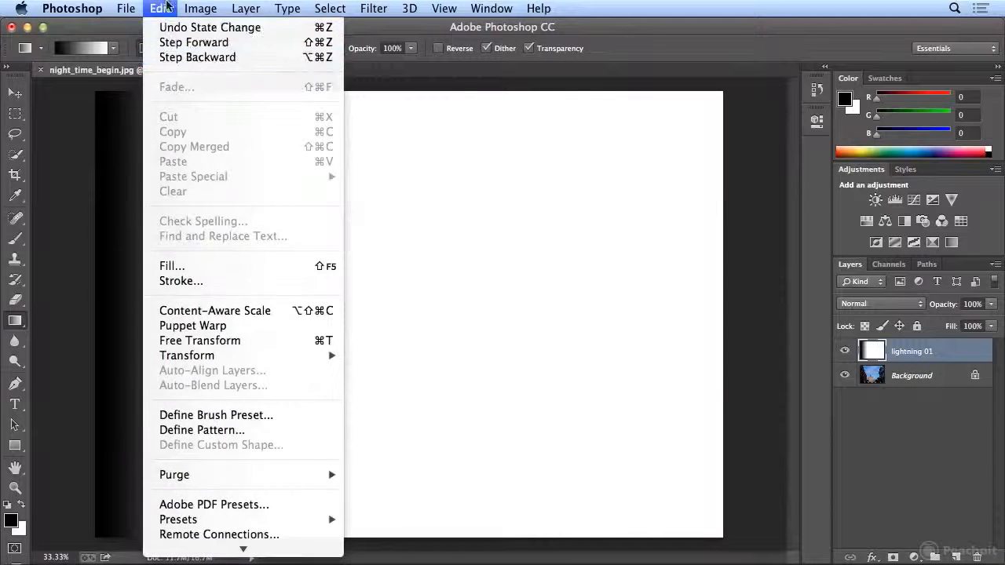
{"action": "left_click", "coordinate": [167, 58]}
{"action": "left_click", "coordinate": [159, 8]}
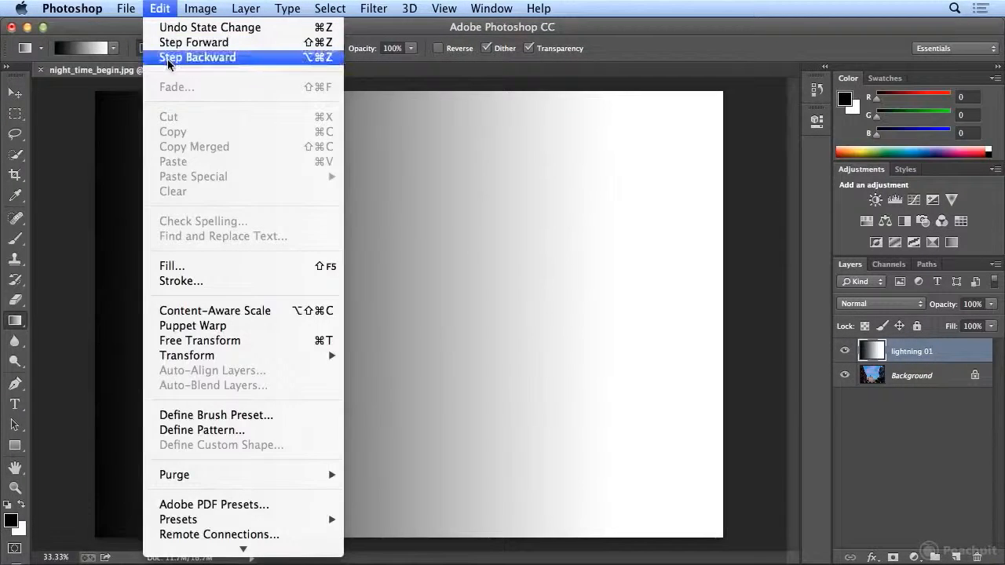
{"action": "left_click", "coordinate": [168, 58]}
{"action": "left_click", "coordinate": [159, 7]}
{"action": "left_click", "coordinate": [167, 58]}
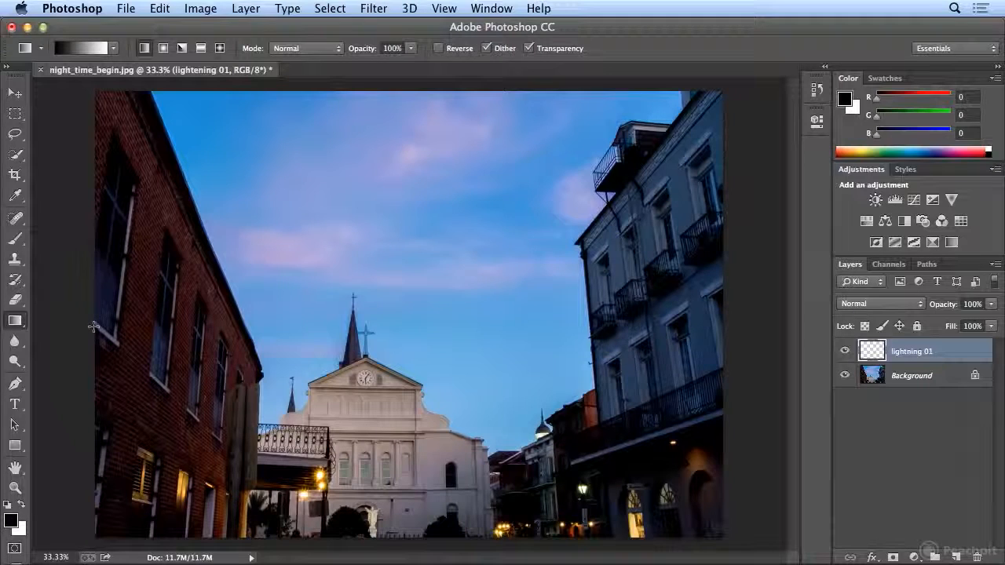
Fill the layer with a black-to-white gradient spanning about a quarter of the image from its left edge, and apply Difference Clouds.
{"action": "left_click_drag", "start_coordinate": [93, 327], "coordinate": [244, 329]}
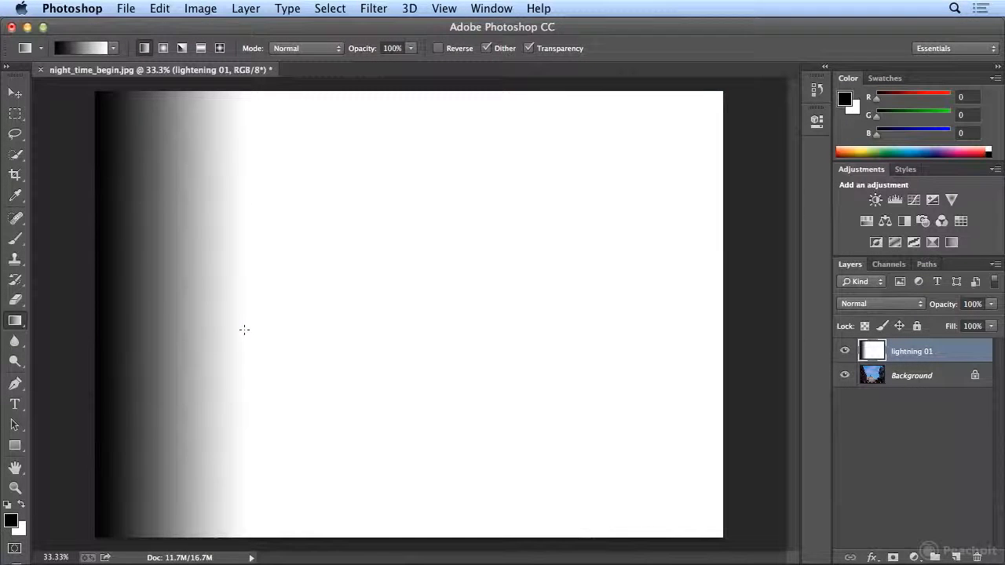
{"action": "left_click", "coordinate": [366, 6]}
{"action": "mouse_move", "coordinate": [456, 252]}
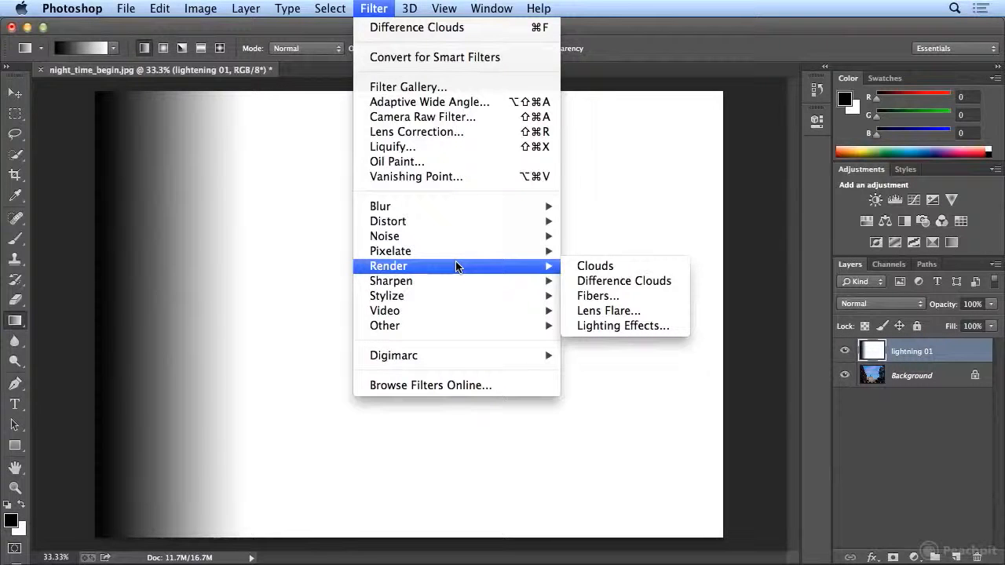
{"action": "left_click", "coordinate": [656, 284]}
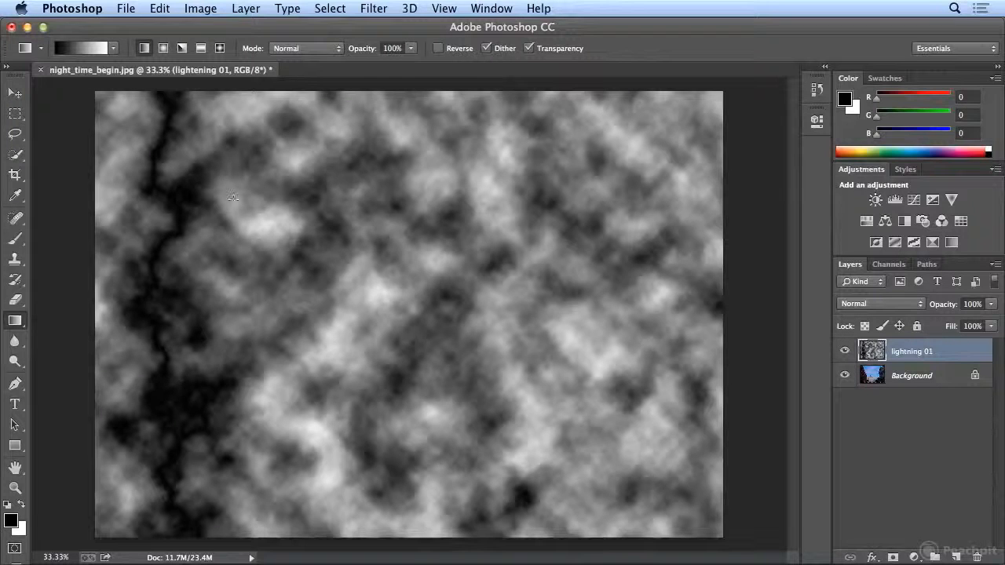
Invert the tones of the cloud pattern on the lightning 01 layer.
{"action": "left_click", "coordinate": [200, 8]}
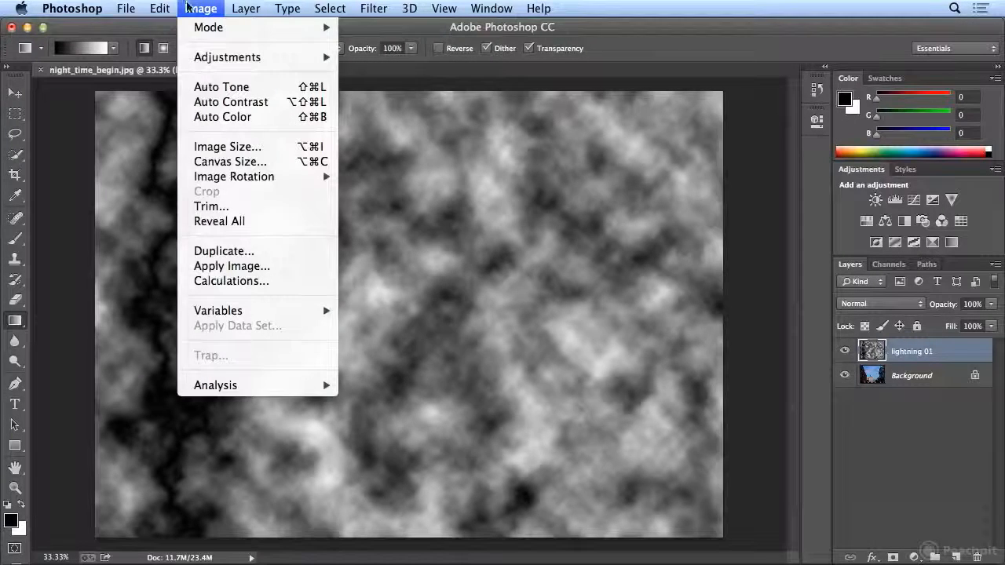
{"action": "mouse_move", "coordinate": [201, 59]}
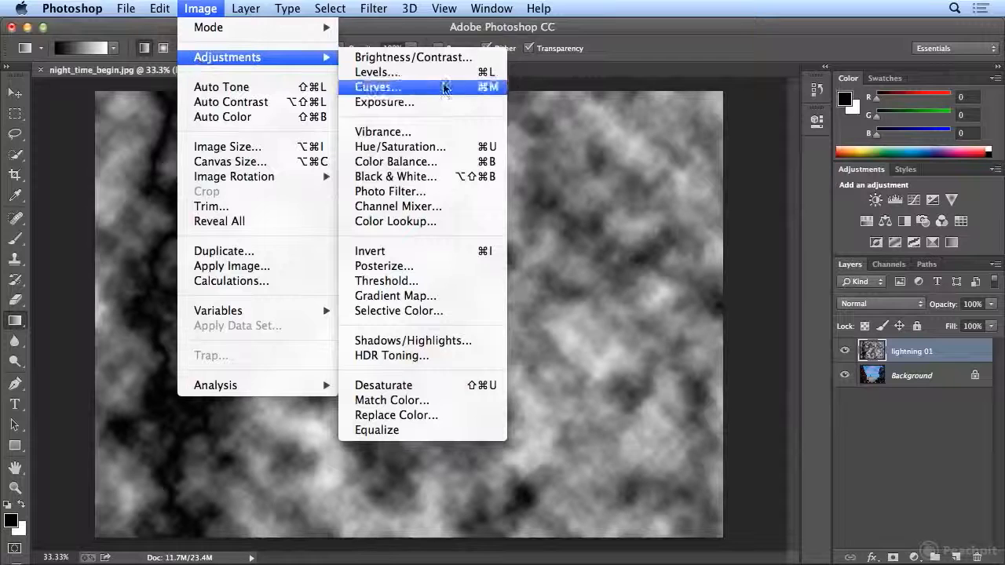
{"action": "left_click", "coordinate": [444, 252]}
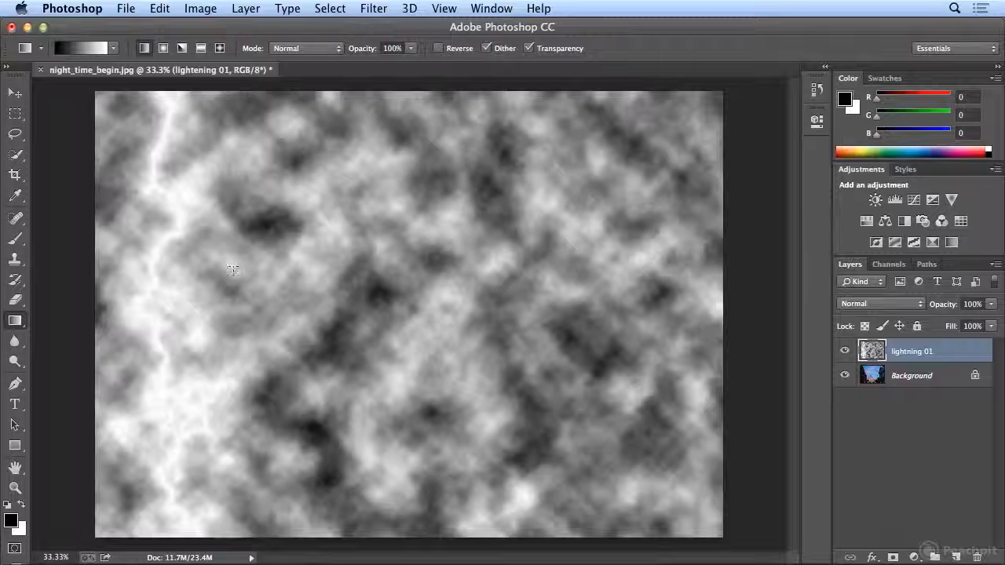
Isolate the bolt with a Levels adjustment using a black input of 214 and a midtone of 0.38.
{"action": "left_click", "coordinate": [200, 8]}
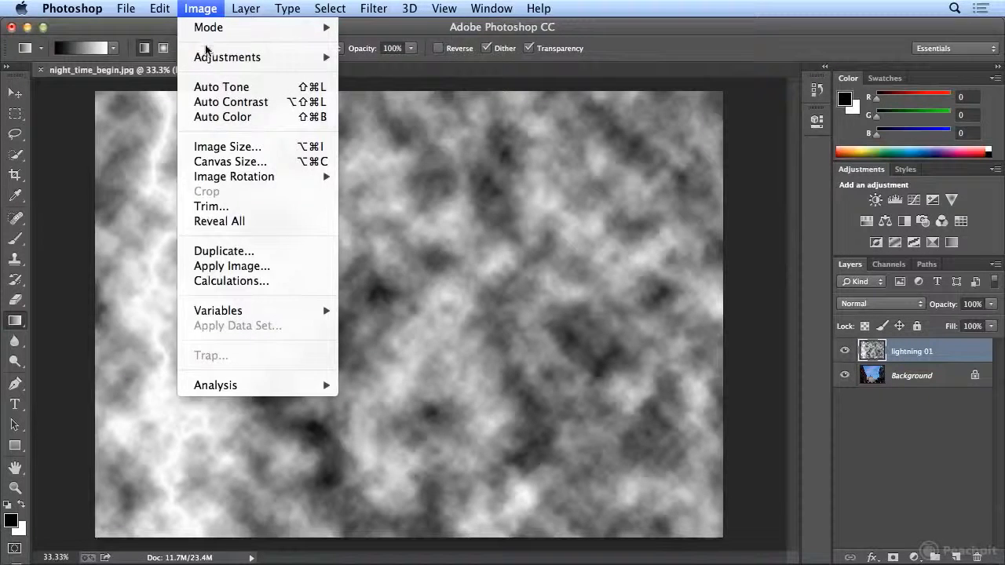
{"action": "mouse_move", "coordinate": [208, 57]}
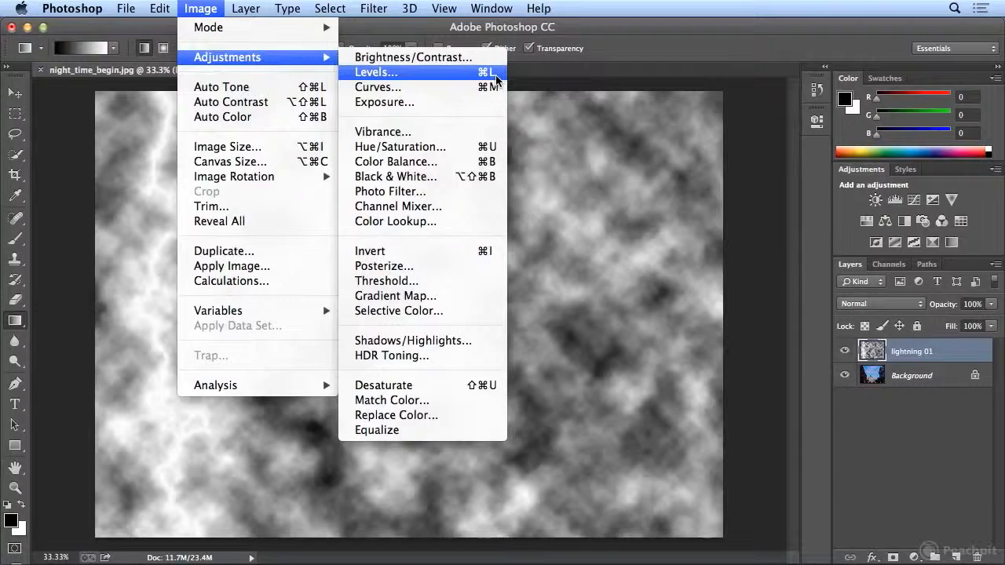
{"action": "left_click", "coordinate": [496, 76]}
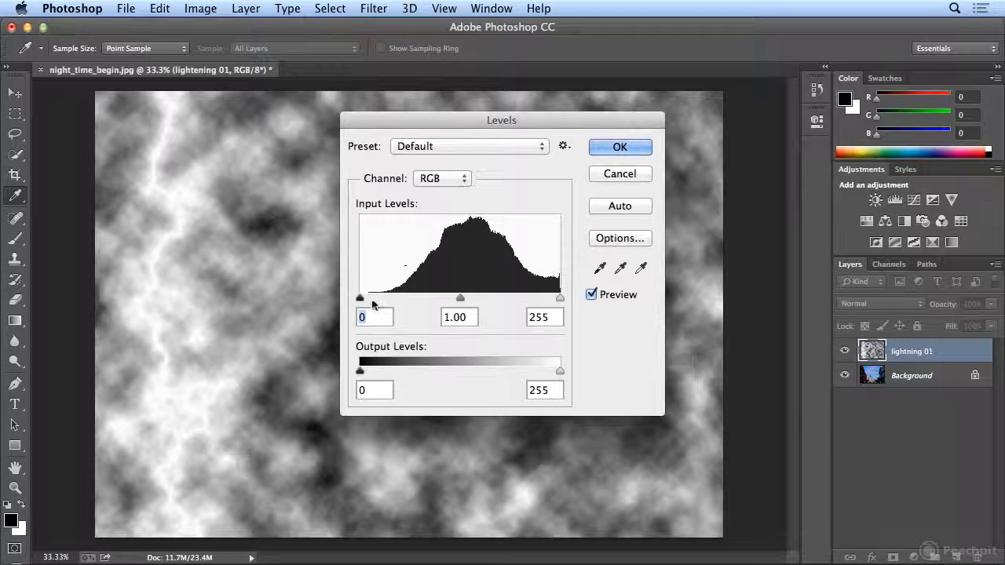
{"action": "left_click_drag", "start_coordinate": [362, 300], "coordinate": [537, 301]}
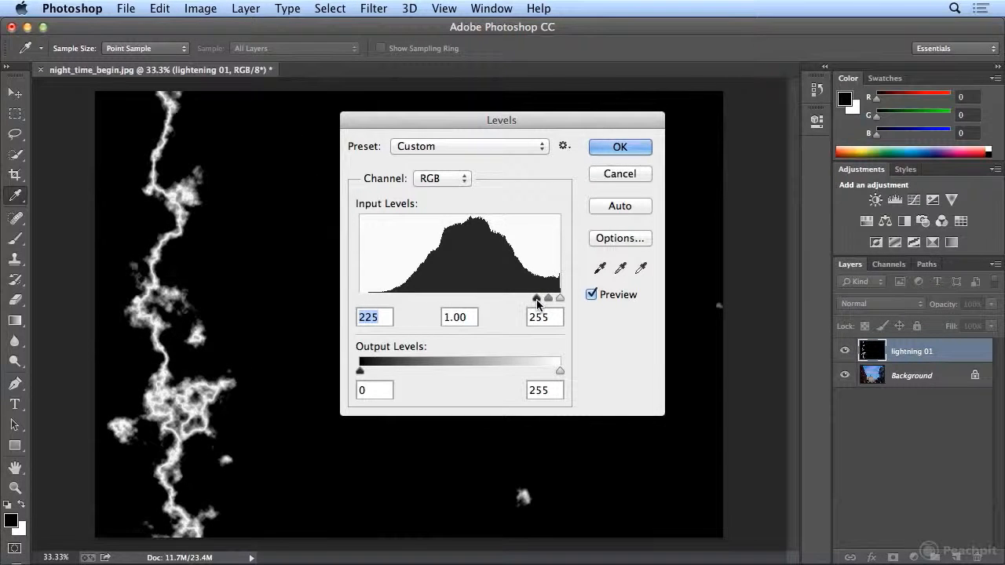
{"action": "left_click_drag", "start_coordinate": [471, 119], "coordinate": [724, 100]}
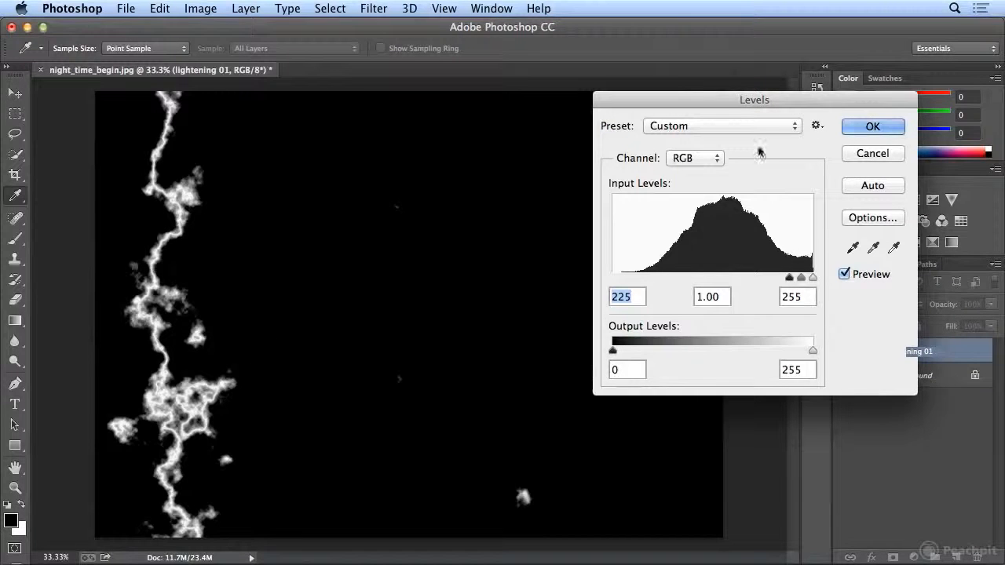
{"action": "left_click_drag", "start_coordinate": [713, 101], "coordinate": [568, 109]}
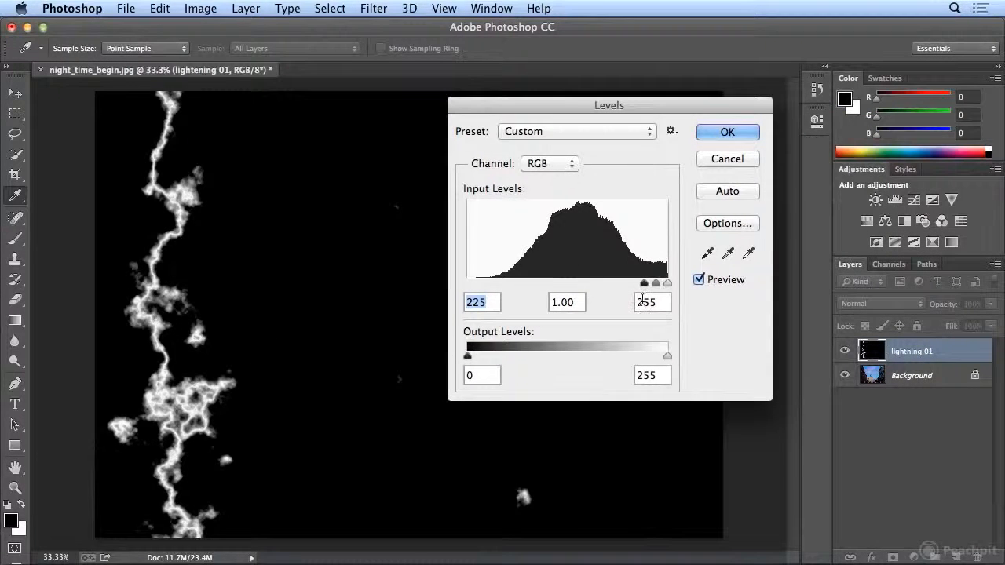
{"action": "mouse_move", "coordinate": [645, 287]}
{"action": "left_mouse_down"}
{"action": "mouse_move", "coordinate": [622, 288]}
{"action": "mouse_move", "coordinate": [658, 287]}
{"action": "left_mouse_up"}
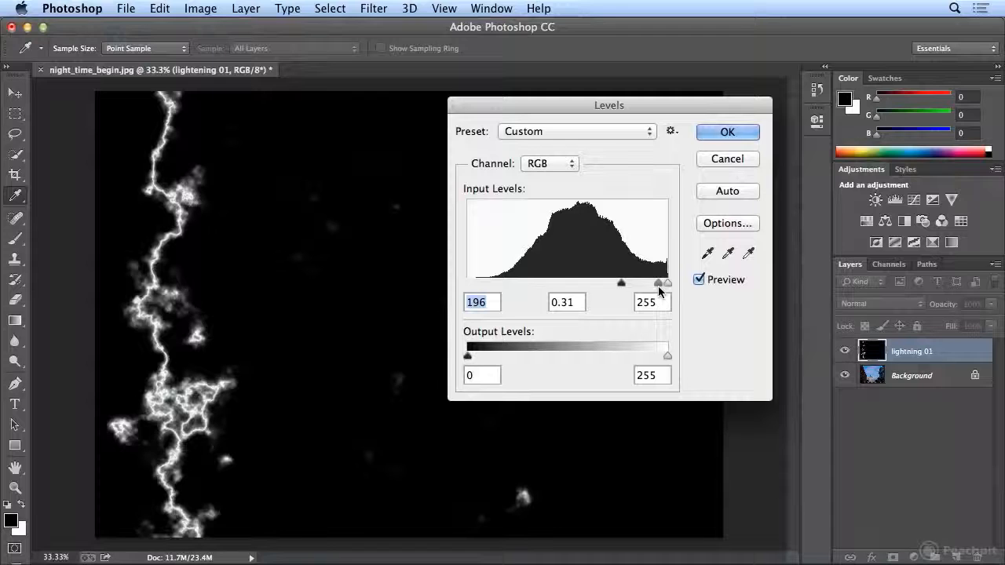
{"action": "mouse_move", "coordinate": [622, 287]}
{"action": "left_mouse_down"}
{"action": "mouse_move", "coordinate": [659, 287]}
{"action": "mouse_move", "coordinate": [628, 284]}
{"action": "mouse_move", "coordinate": [636, 287]}
{"action": "left_mouse_up"}
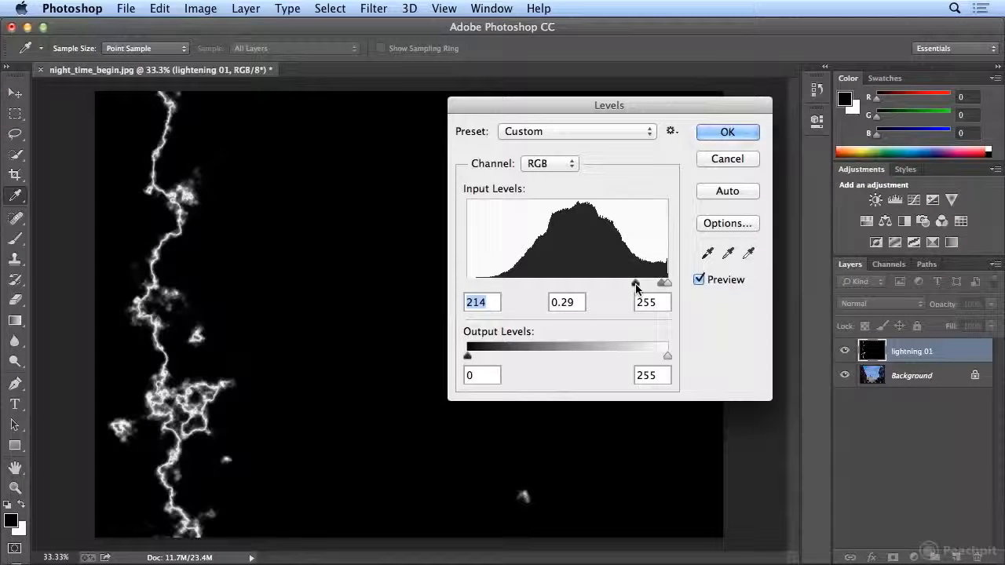
{"action": "left_click_drag", "start_coordinate": [660, 283], "coordinate": [660, 287]}
{"action": "key", "text": "Tab"}
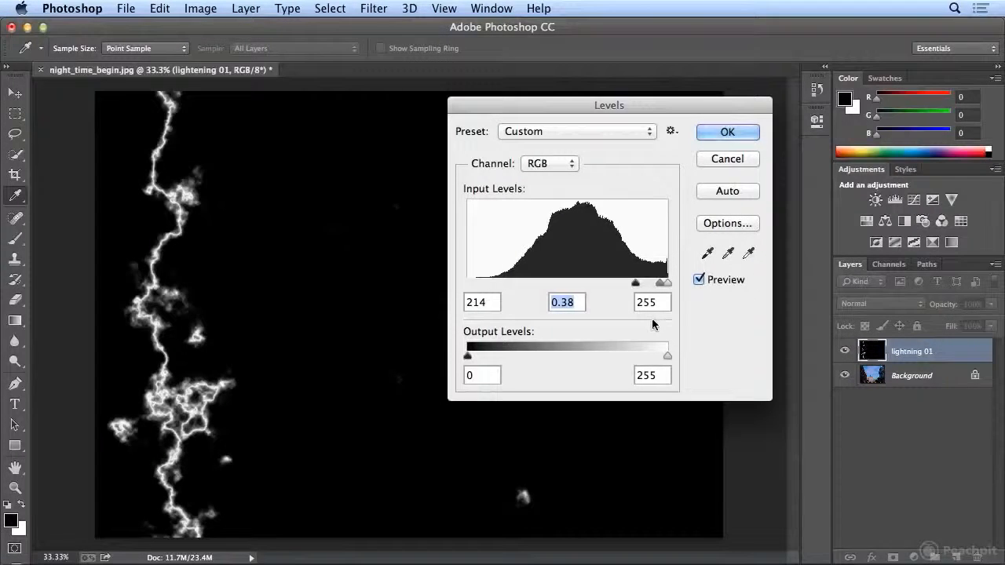
{"action": "left_click", "coordinate": [726, 133]}
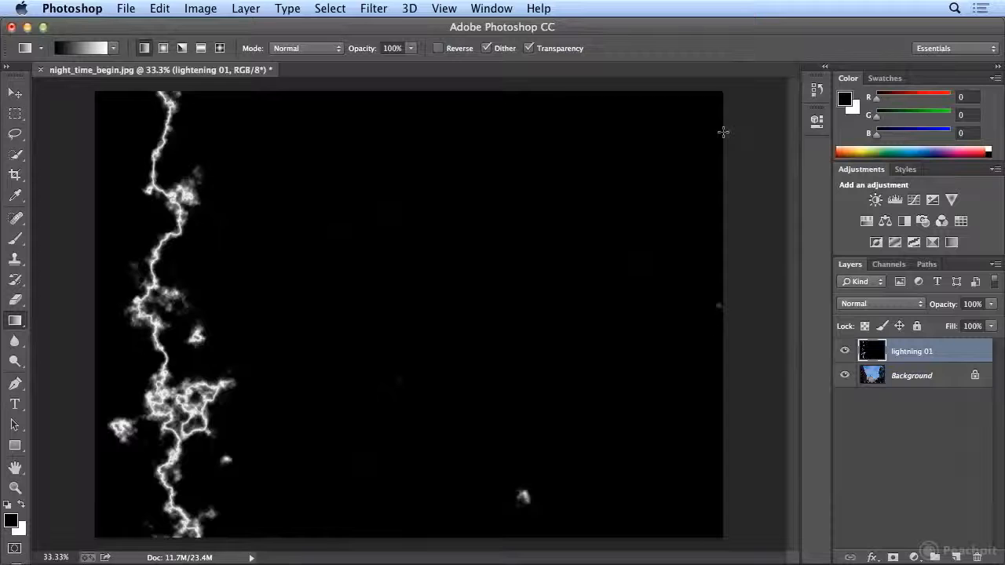
Preview the lightning 01 layer in Lighten blending mode and return it to Normal.
{"action": "left_click", "coordinate": [873, 306]}
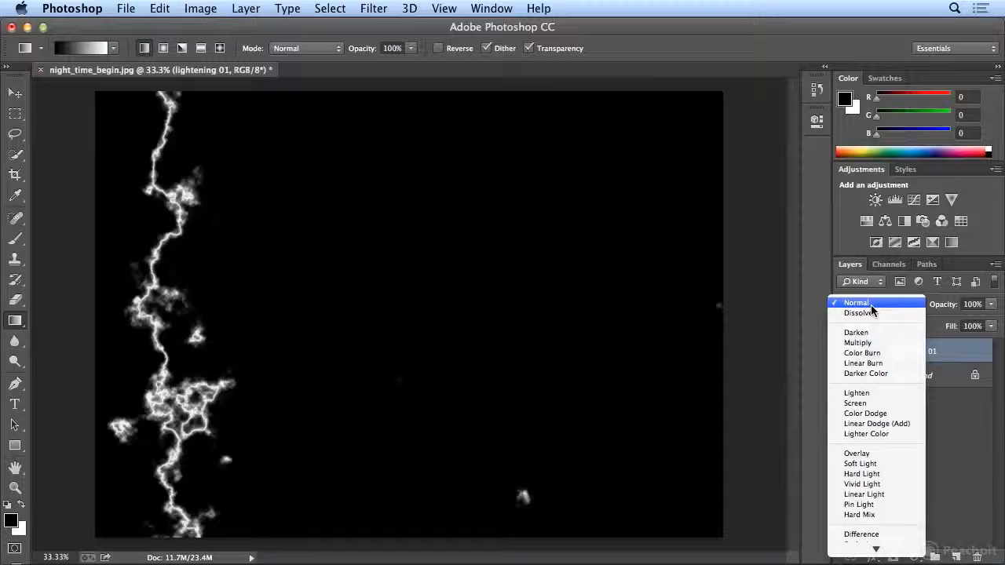
{"action": "left_click", "coordinate": [875, 393]}
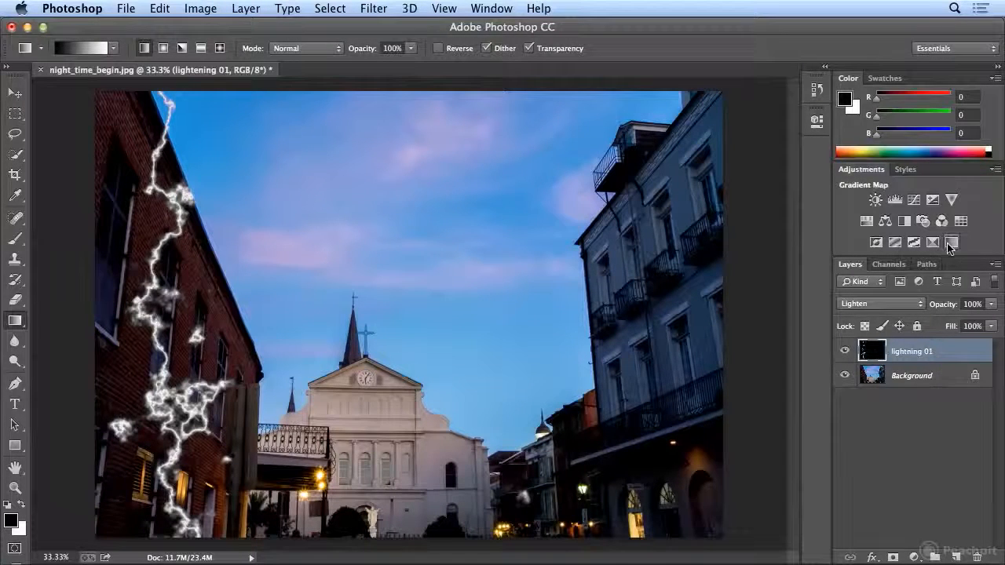
{"action": "left_click", "coordinate": [883, 307]}
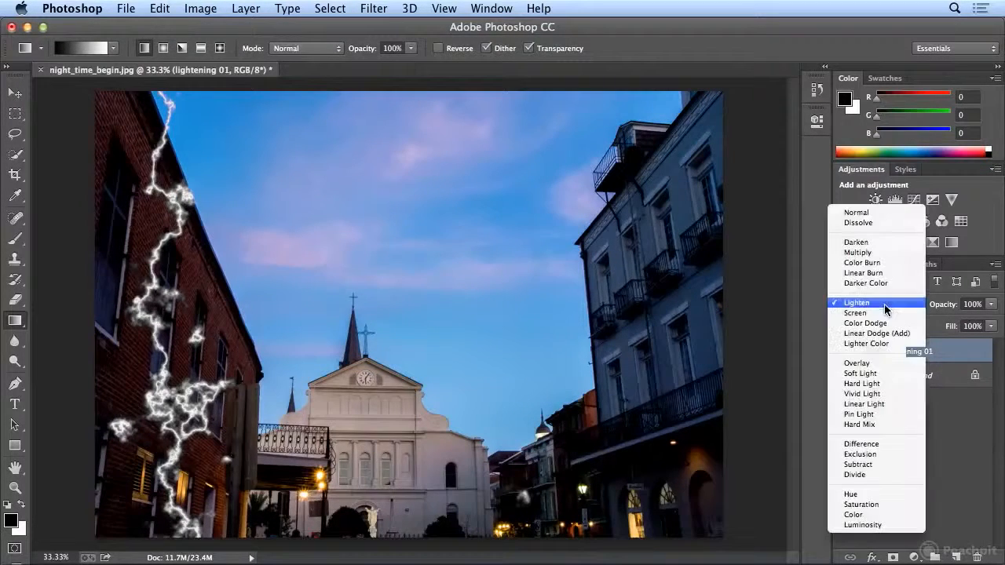
{"action": "left_click", "coordinate": [881, 212]}
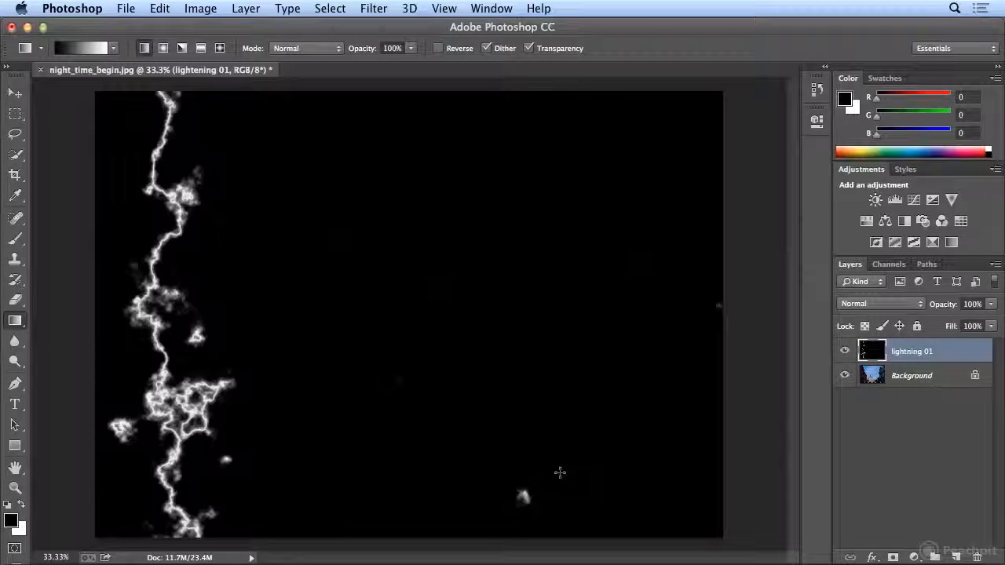
Paint out the isolated light specks in the black area away from the bolt with a soft 81 px black brush.
{"action": "left_click", "coordinate": [15, 239]}
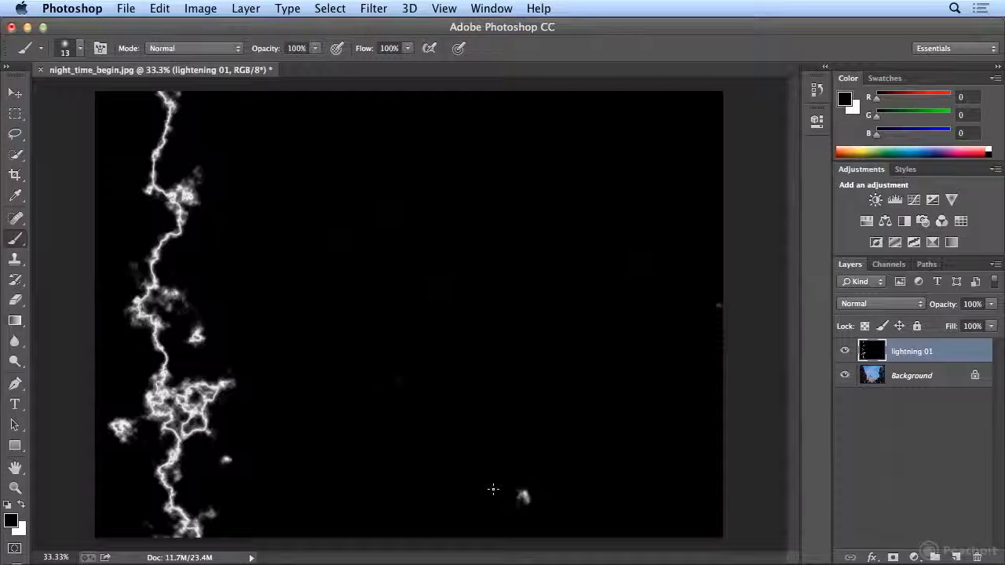
{"action": "left_click", "coordinate": [79, 48]}
{"action": "left_click_drag", "start_coordinate": [93, 96], "coordinate": [130, 107]}
{"action": "left_click", "coordinate": [527, 496]}
{"action": "left_click_drag", "start_coordinate": [527, 495], "coordinate": [514, 496]}
{"action": "left_click_drag", "start_coordinate": [400, 371], "coordinate": [405, 377]}
{"action": "left_click", "coordinate": [718, 308]}
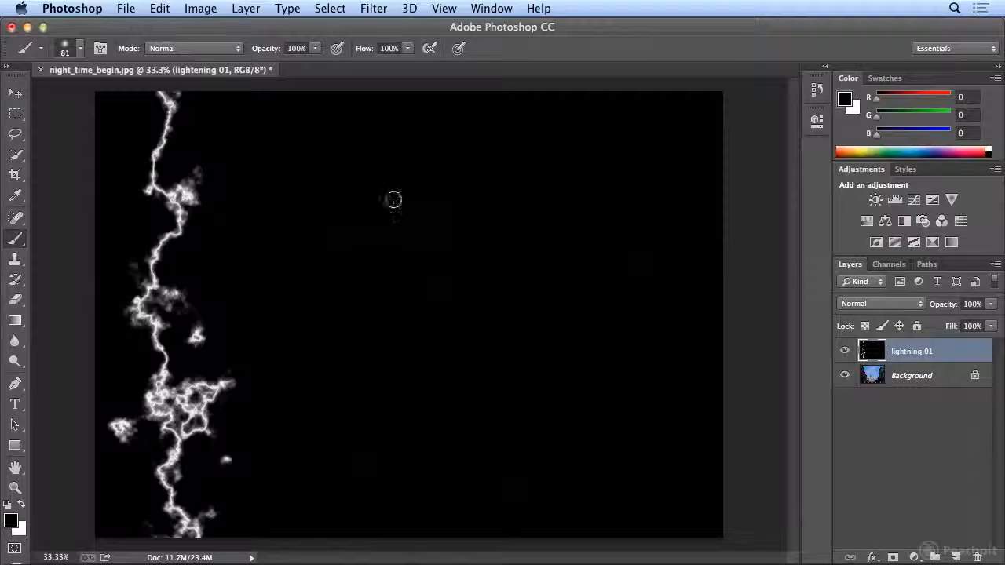
Paint black over the stray cloud fragments on both sides of the bolt, leaving only the main lightning shape.
{"action": "mouse_move", "coordinate": [197, 164]}
{"action": "left_mouse_down"}
{"action": "mouse_move", "coordinate": [207, 183]}
{"action": "mouse_move", "coordinate": [199, 201]}
{"action": "left_mouse_up"}
{"action": "left_click_drag", "start_coordinate": [141, 251], "coordinate": [126, 280]}
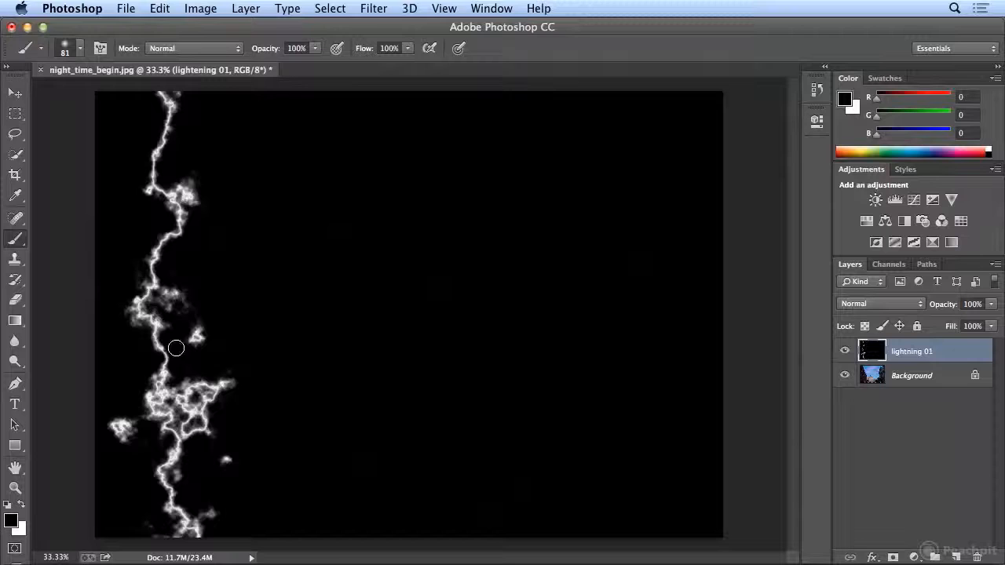
{"action": "left_click_drag", "start_coordinate": [193, 331], "coordinate": [193, 348]}
{"action": "left_click_drag", "start_coordinate": [252, 464], "coordinate": [217, 464]}
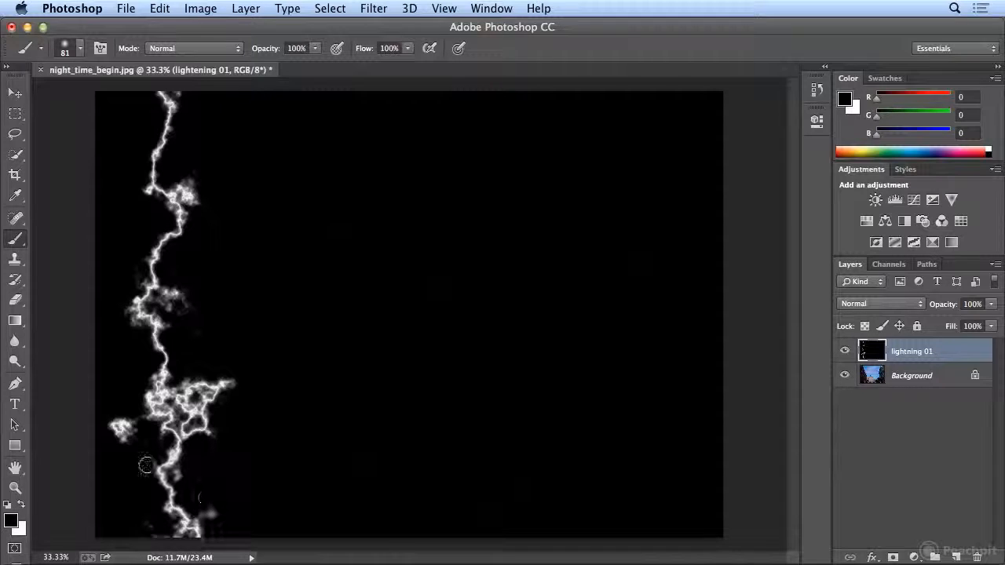
{"action": "mouse_move", "coordinate": [117, 442]}
{"action": "left_mouse_down"}
{"action": "mouse_move", "coordinate": [113, 418]}
{"action": "mouse_move", "coordinate": [107, 428]}
{"action": "mouse_move", "coordinate": [118, 433]}
{"action": "mouse_move", "coordinate": [123, 417]}
{"action": "mouse_move", "coordinate": [129, 445]}
{"action": "left_mouse_up"}
{"action": "left_click_drag", "start_coordinate": [141, 514], "coordinate": [163, 538]}
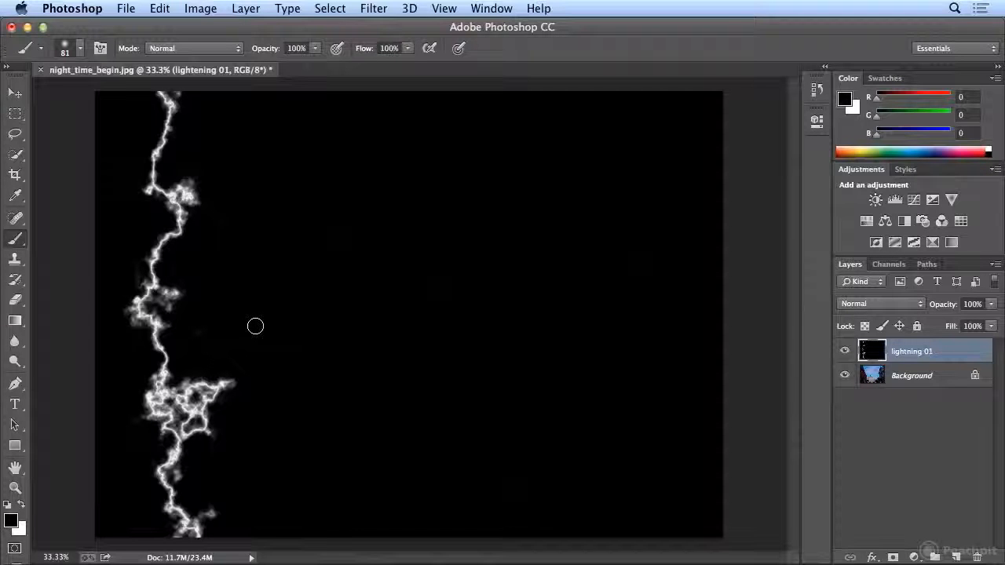
Set the lightning 01 layer's blending mode to Lighten.
{"action": "left_click", "coordinate": [851, 305]}
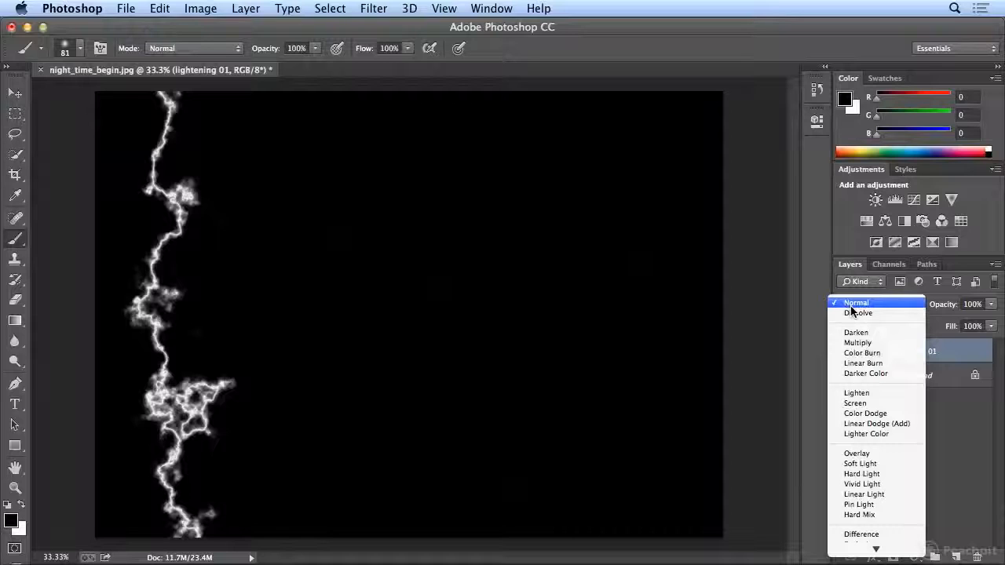
{"action": "left_click", "coordinate": [868, 392]}
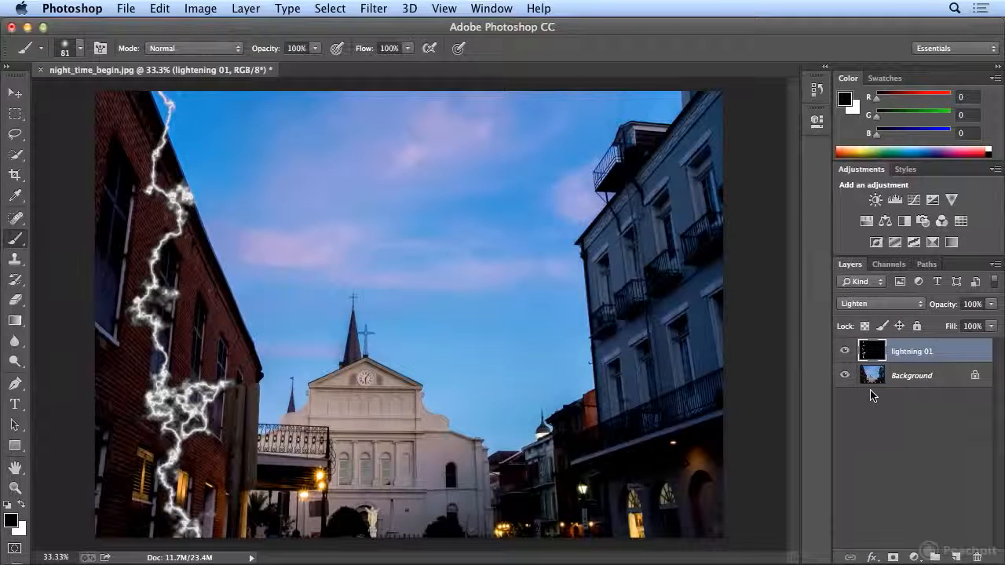
{"action": "left_click", "coordinate": [871, 305]}
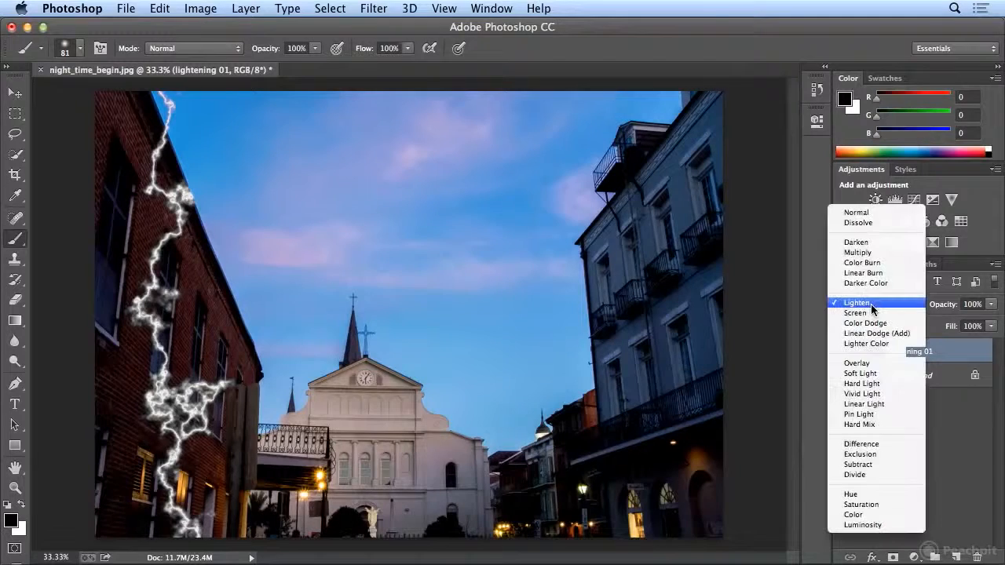
{"action": "left_click", "coordinate": [869, 304]}
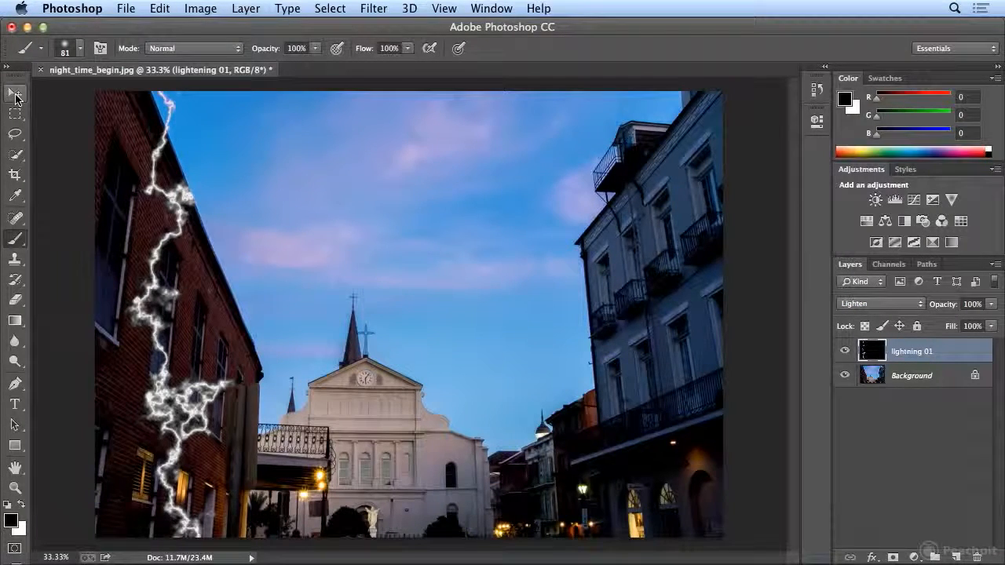
Start a Free Transform on the lightning 01 layer and move the bolt into the sky beside the brick building.
{"action": "left_click", "coordinate": [15, 95]}
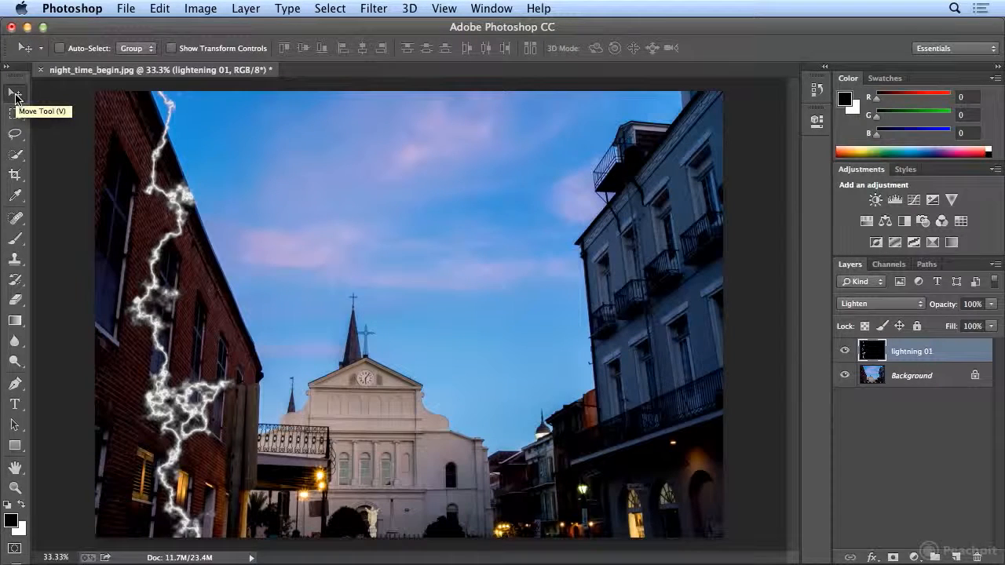
{"action": "left_click", "coordinate": [154, 7]}
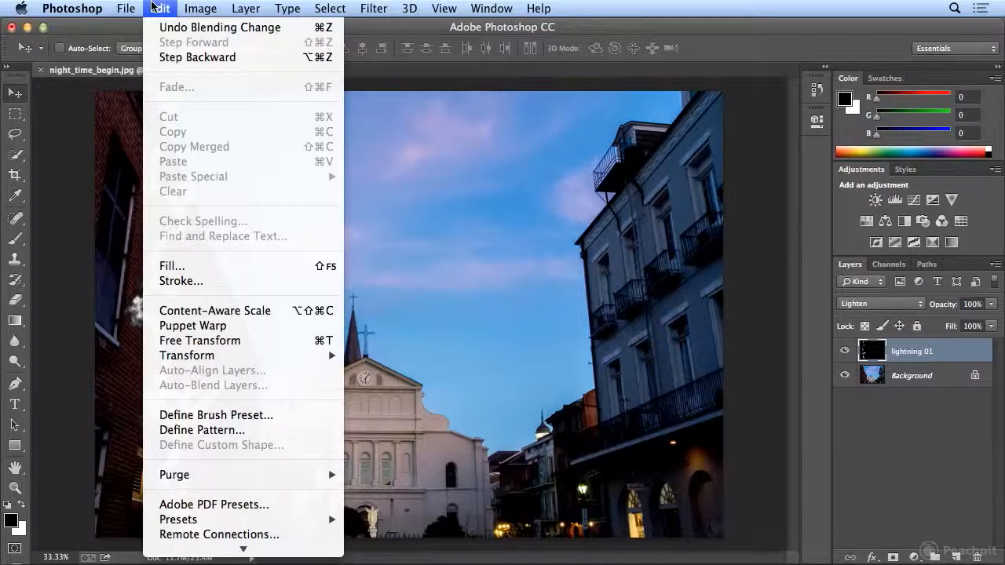
{"action": "left_click", "coordinate": [219, 340]}
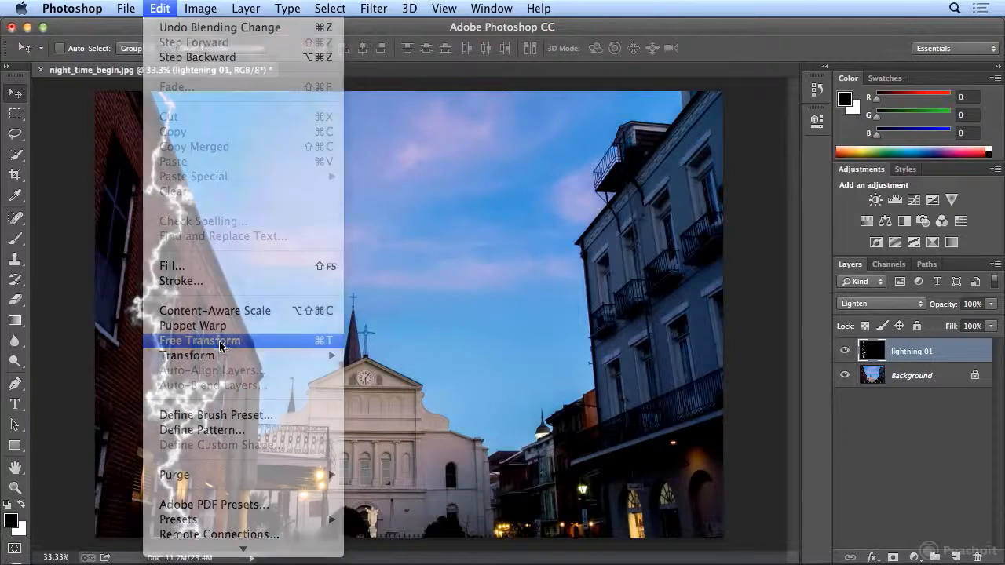
{"action": "left_click_drag", "start_coordinate": [192, 422], "coordinate": [339, 179]}
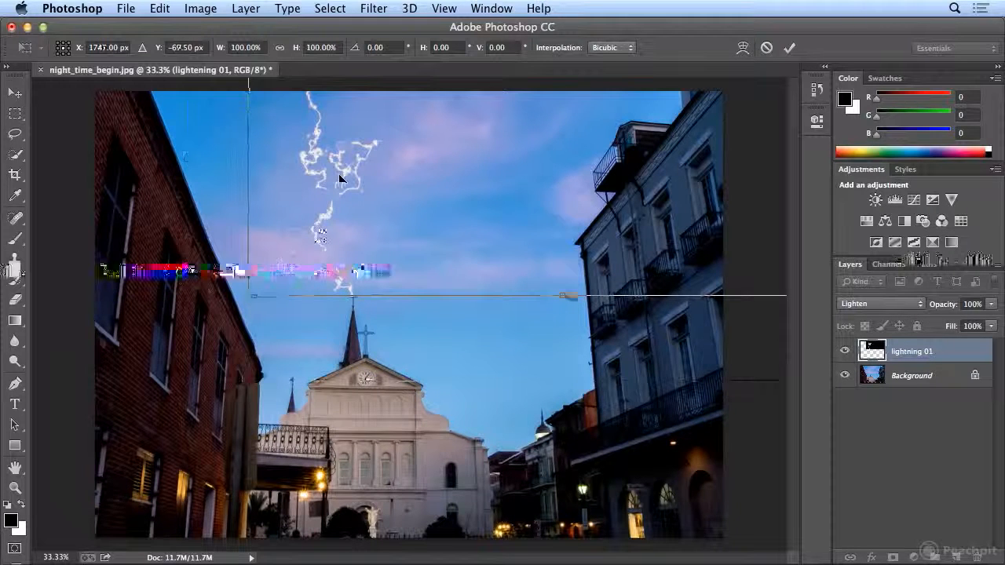
{"action": "left_click_drag", "start_coordinate": [340, 175], "coordinate": [280, 260]}
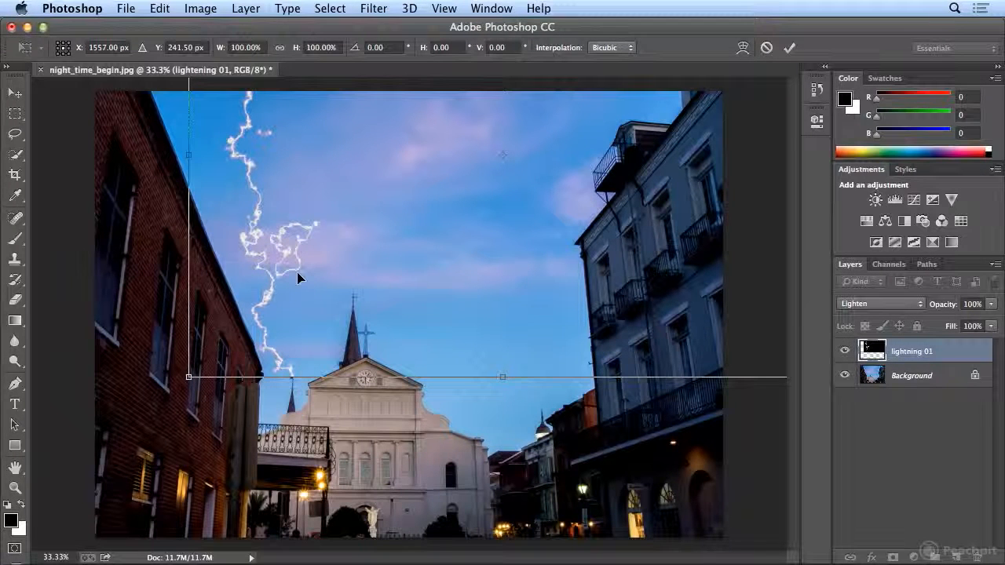
Scale the bolt to about 103% width and 104% height, rotate it to -8.09° with its tip on the small spire, and apply.
{"action": "left_click_drag", "start_coordinate": [187, 377], "coordinate": [159, 416]}
{"action": "left_click_drag", "start_coordinate": [232, 357], "coordinate": [255, 315]}
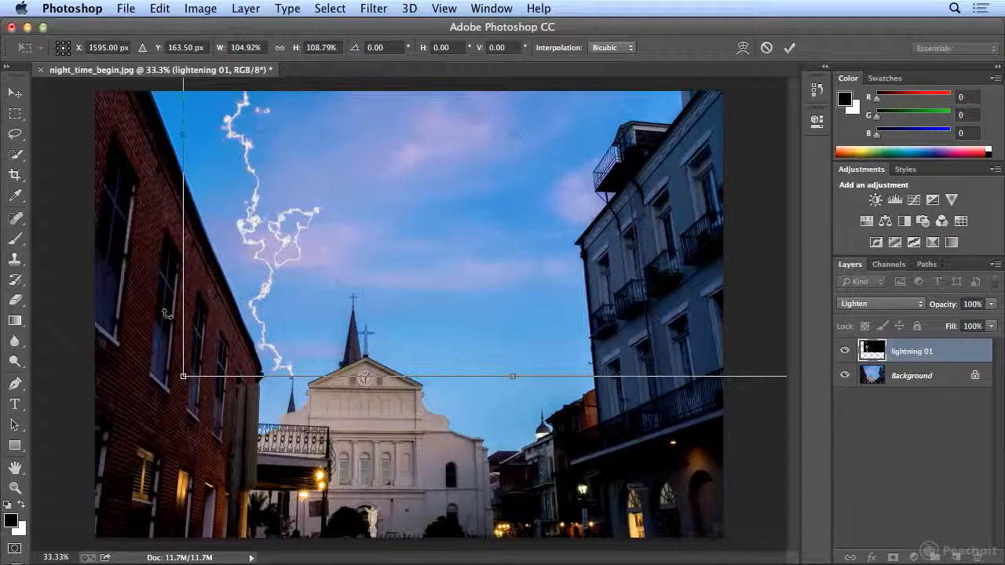
{"action": "left_click_drag", "start_coordinate": [141, 304], "coordinate": [225, 399]}
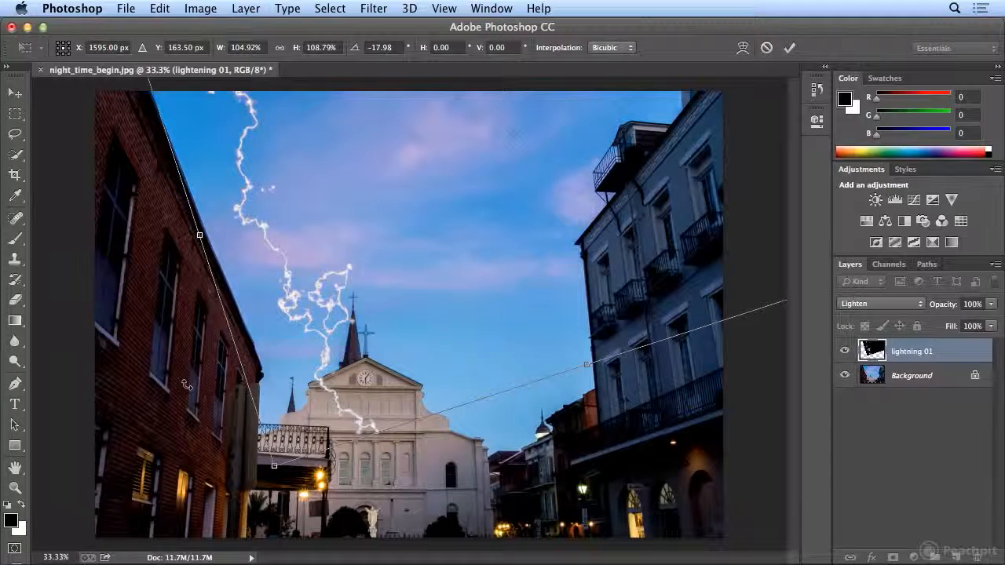
{"action": "left_click_drag", "start_coordinate": [319, 336], "coordinate": [237, 283]}
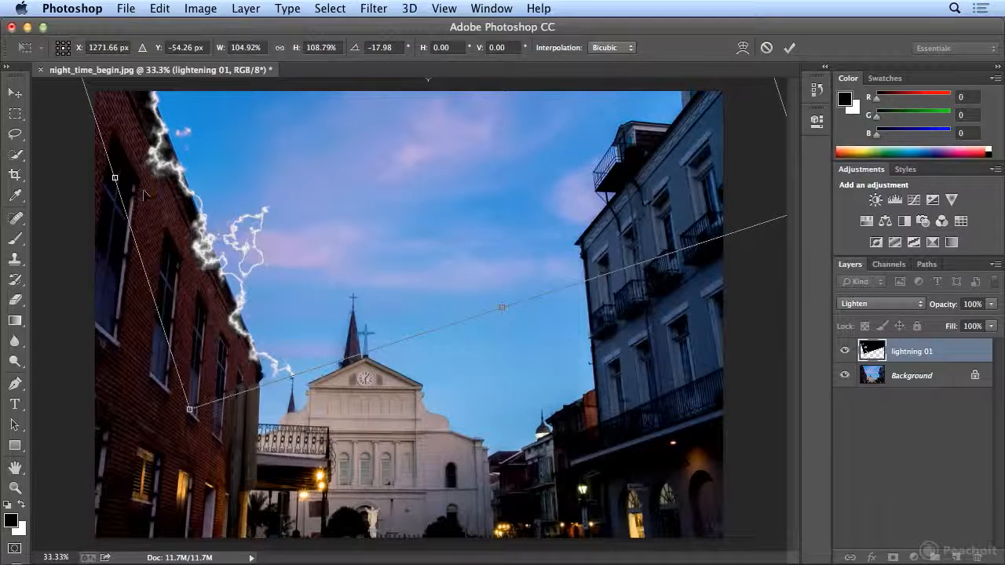
{"action": "left_click_drag", "start_coordinate": [130, 251], "coordinate": [157, 192]}
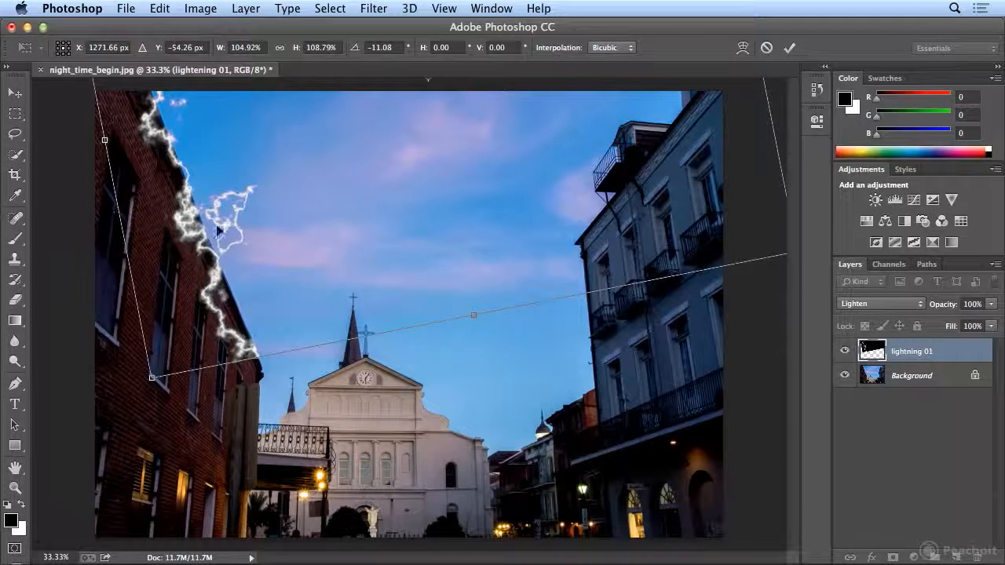
{"action": "left_click_drag", "start_coordinate": [201, 240], "coordinate": [232, 264]}
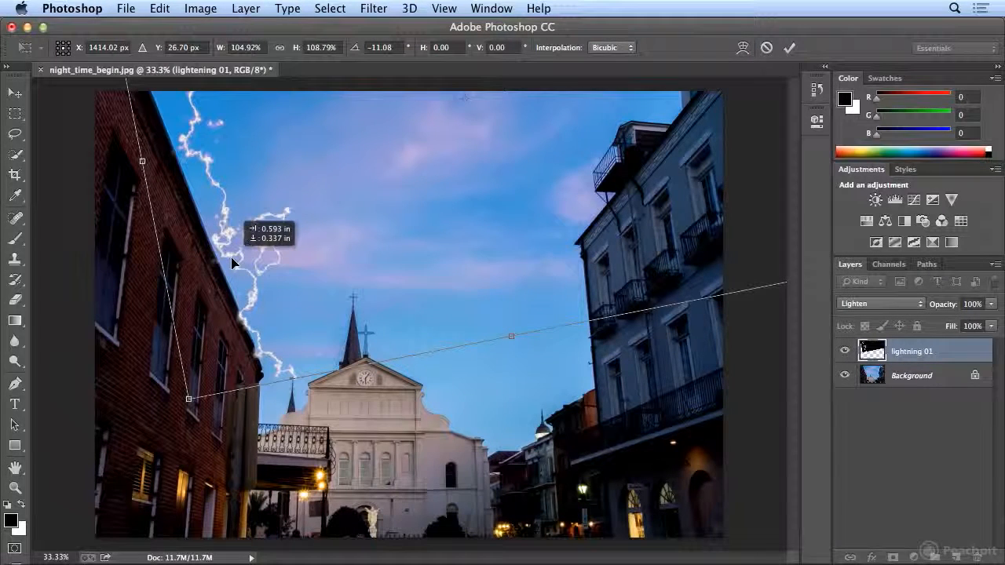
{"action": "left_click_drag", "start_coordinate": [189, 399], "coordinate": [162, 347]}
{"action": "left_click_drag", "start_coordinate": [255, 255], "coordinate": [262, 276]}
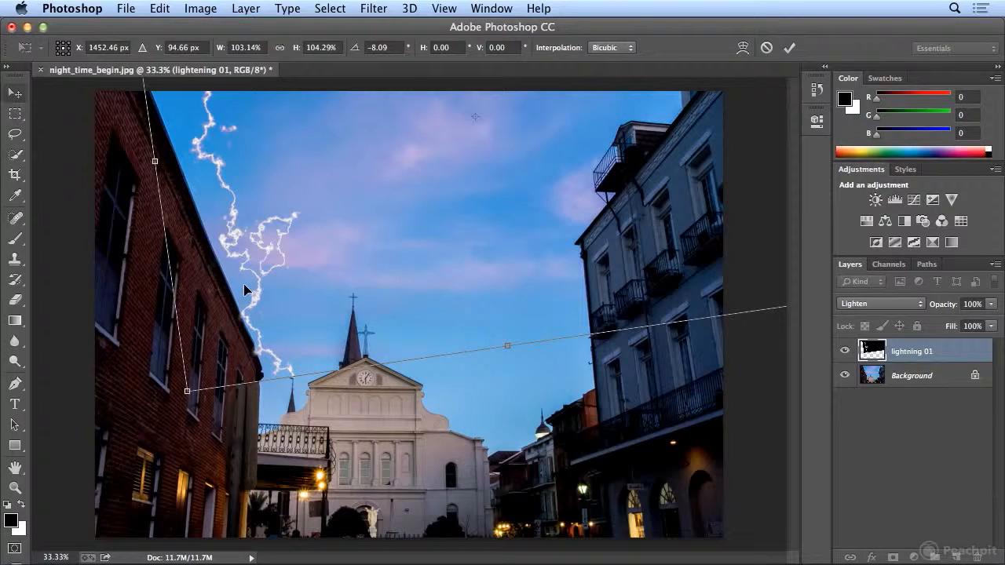
{"action": "key", "text": "Return"}
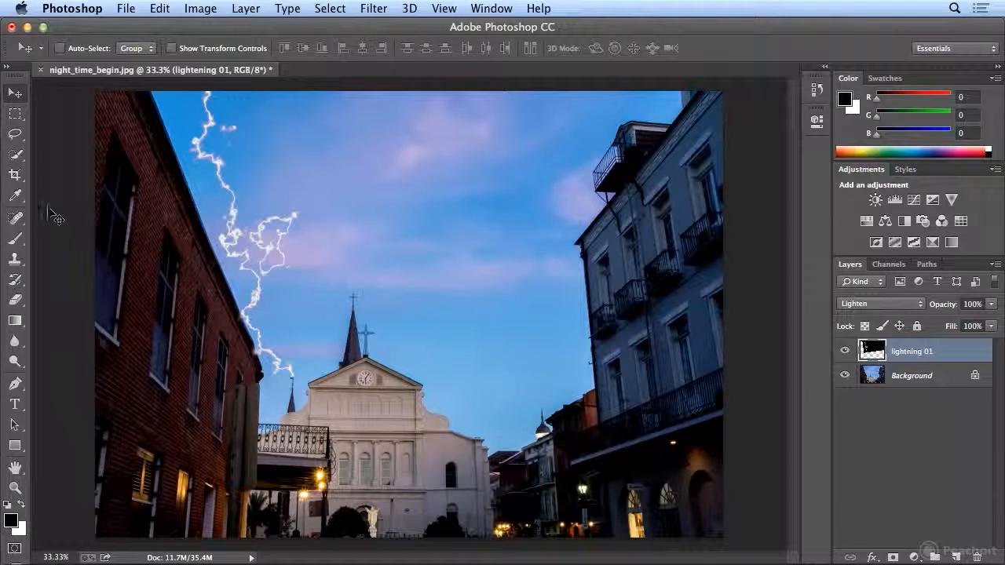
Undo the last Brush stroke on the lightning 01 layer and set the brush size to 37 px.
{"action": "left_click", "coordinate": [14, 238]}
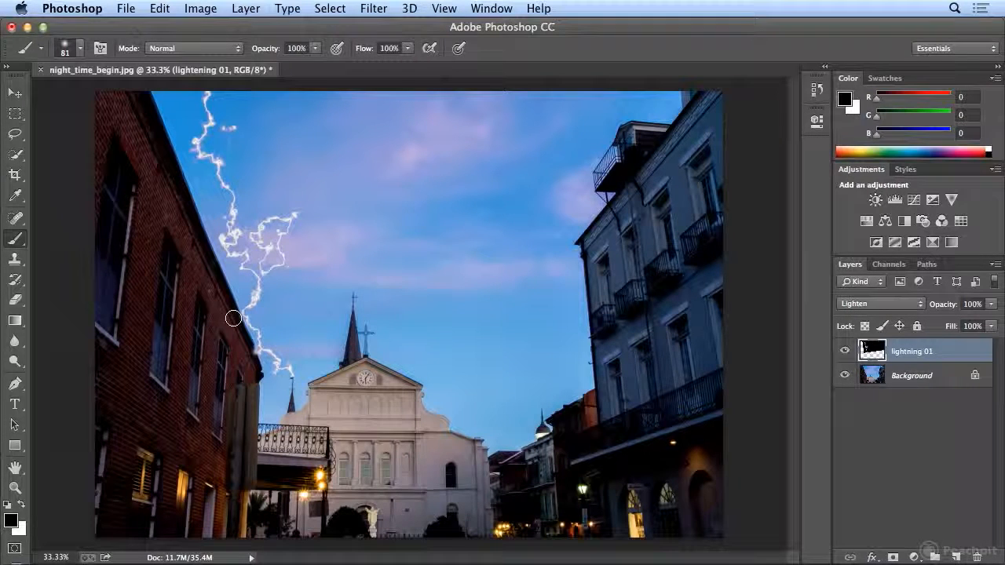
{"action": "left_click", "coordinate": [158, 10]}
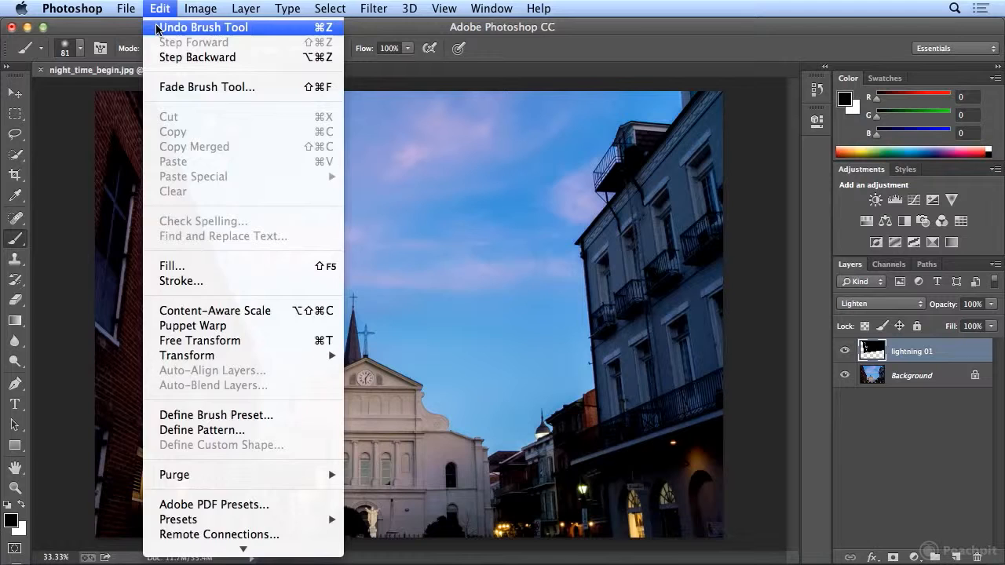
{"action": "left_click", "coordinate": [157, 29]}
{"action": "left_click", "coordinate": [79, 48]}
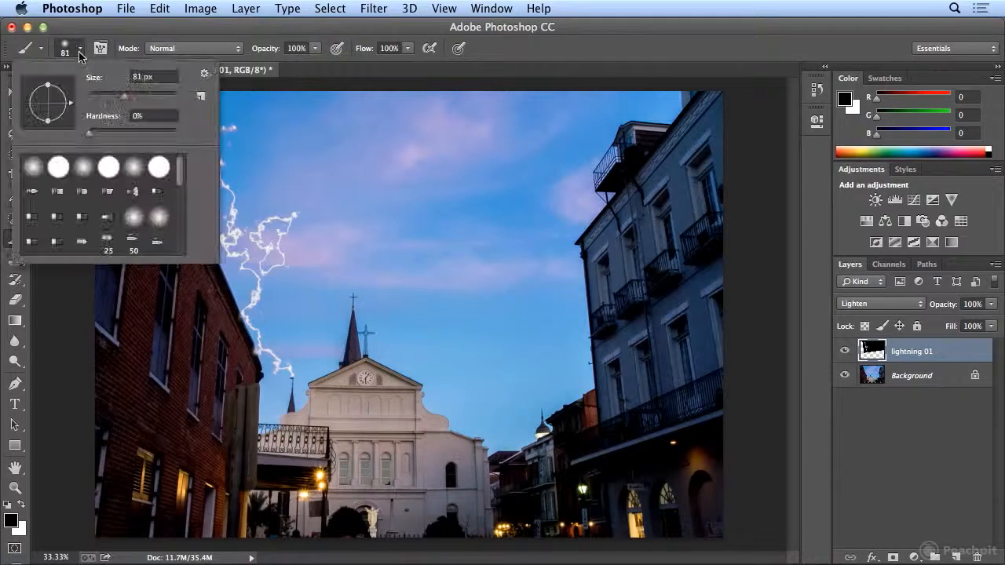
{"action": "left_click", "coordinate": [106, 96]}
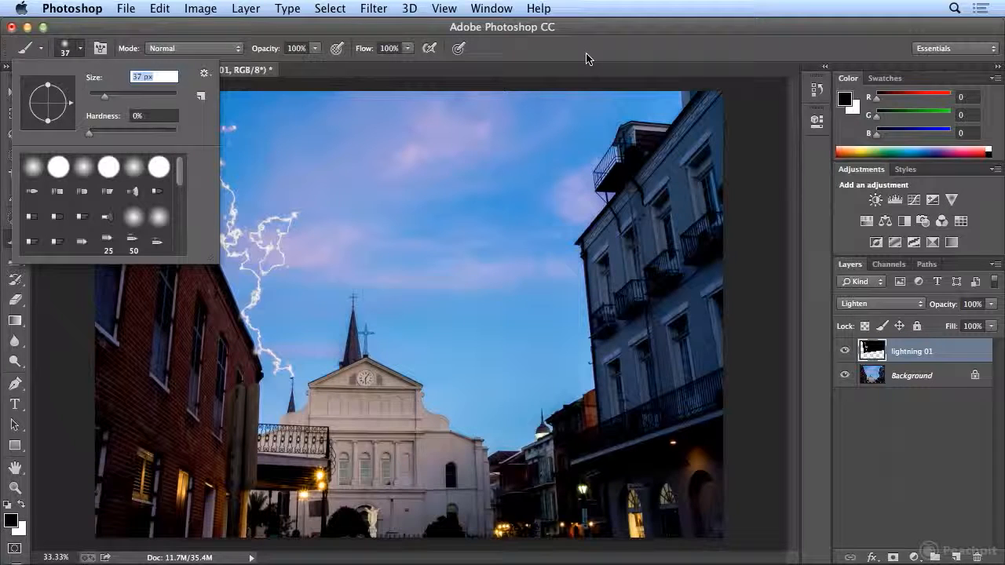
{"action": "key", "text": "Return"}
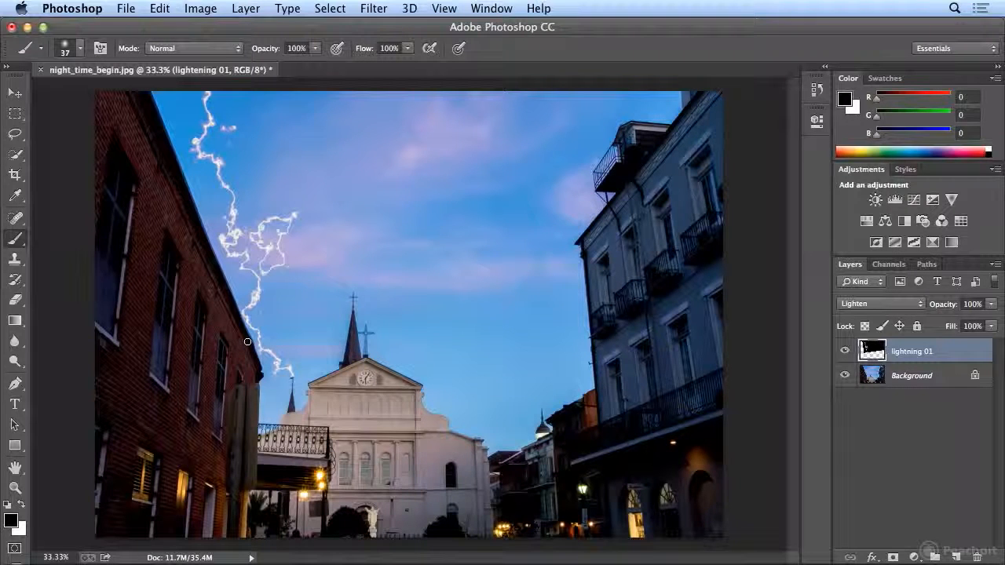
Create a new layer named "lightning 02".
{"action": "left_click", "coordinate": [246, 7]}
{"action": "mouse_move", "coordinate": [392, 28]}
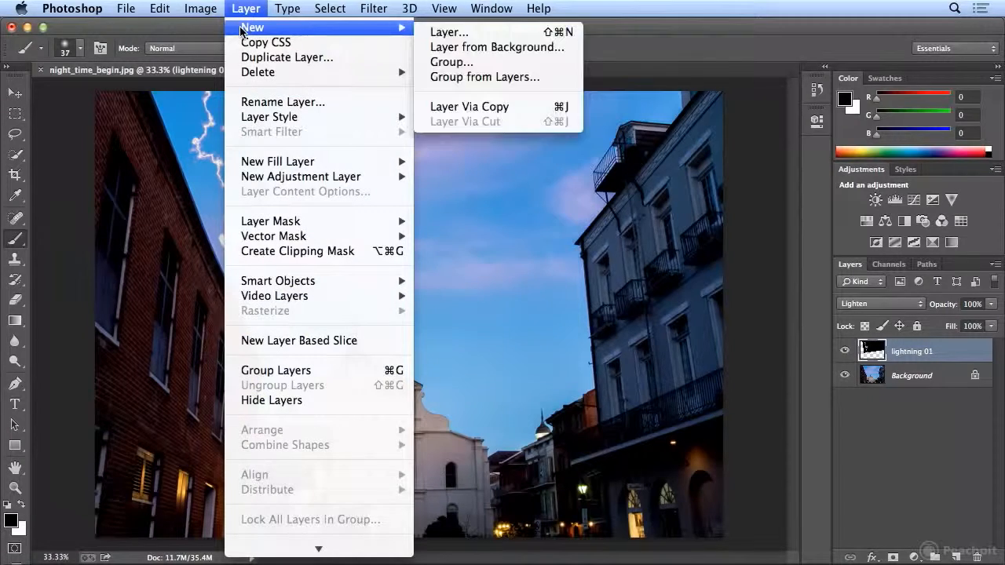
{"action": "left_click", "coordinate": [489, 33]}
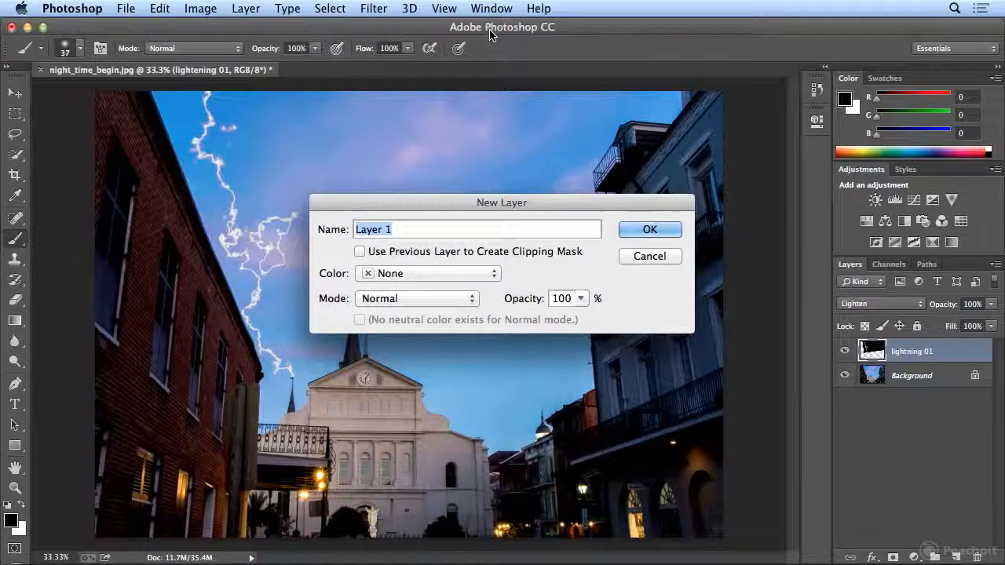
{"action": "type", "text": "lightn"}
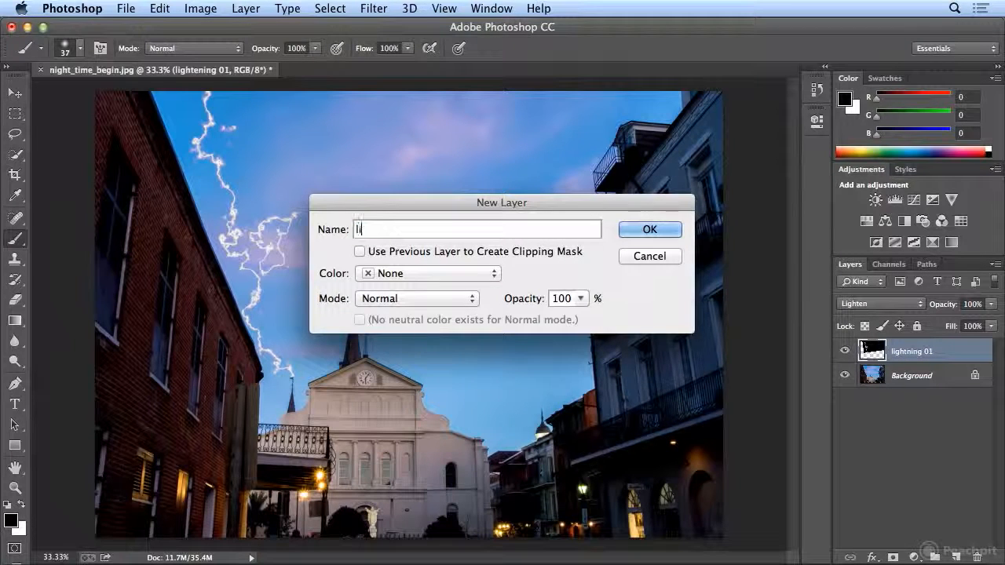
{"action": "type", "text": "ing 02"}
{"action": "key", "text": "Return"}
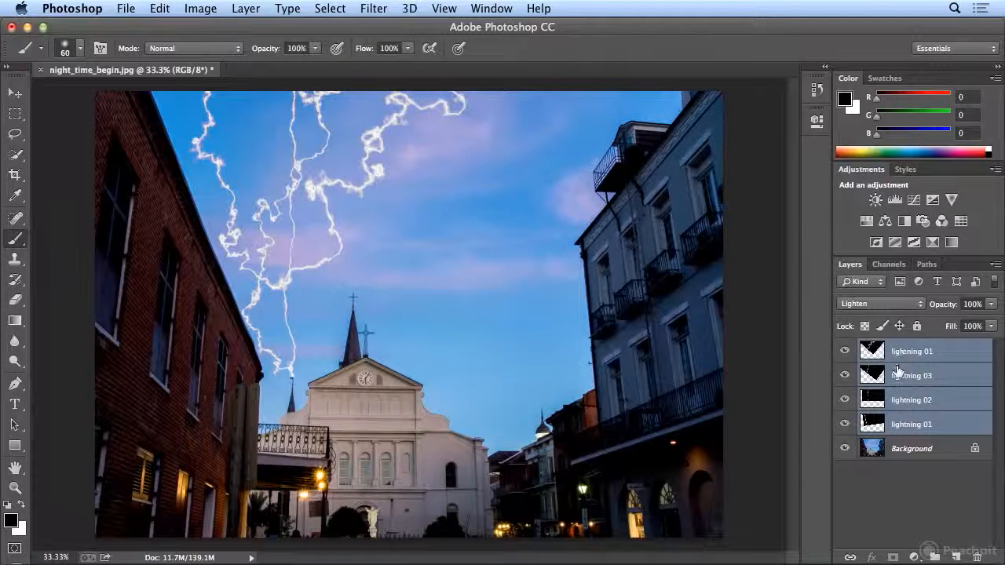
Rename the topmost lightning layer as "lightning 04".
{"action": "double_click", "coordinate": [932, 351]}
{"action": "type", "text": "lightening 4"}
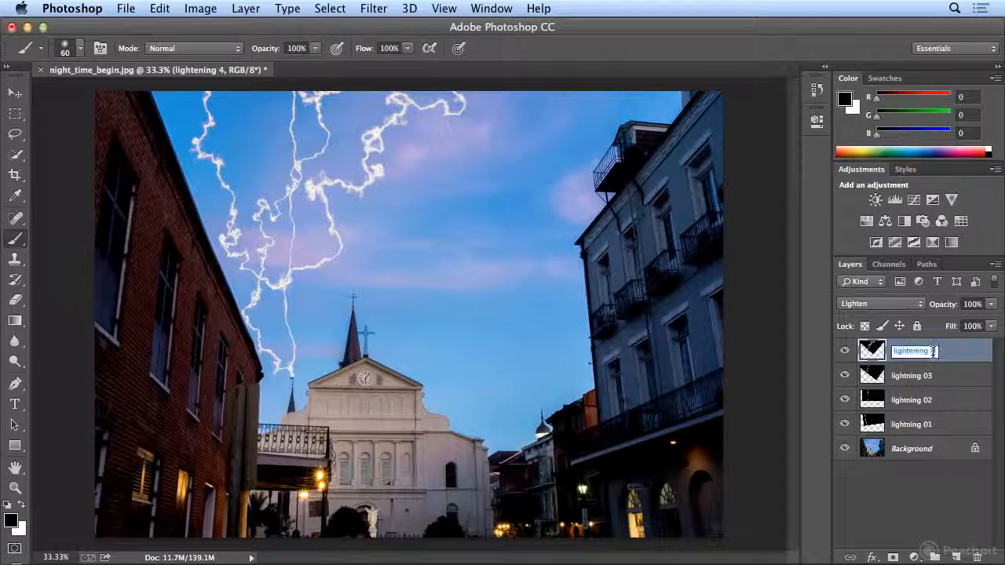
{"action": "key", "text": "Return"}
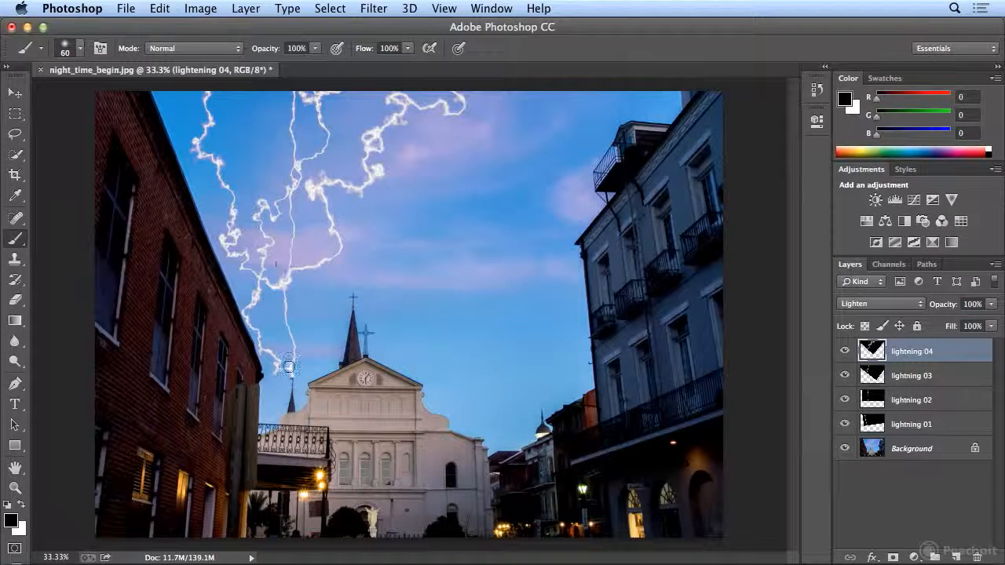
Darken the whole scene with a Levels adjustment layer above lightning 04, using a black input of 59 and a midtone of 0.66.
{"action": "left_click", "coordinate": [914, 557]}
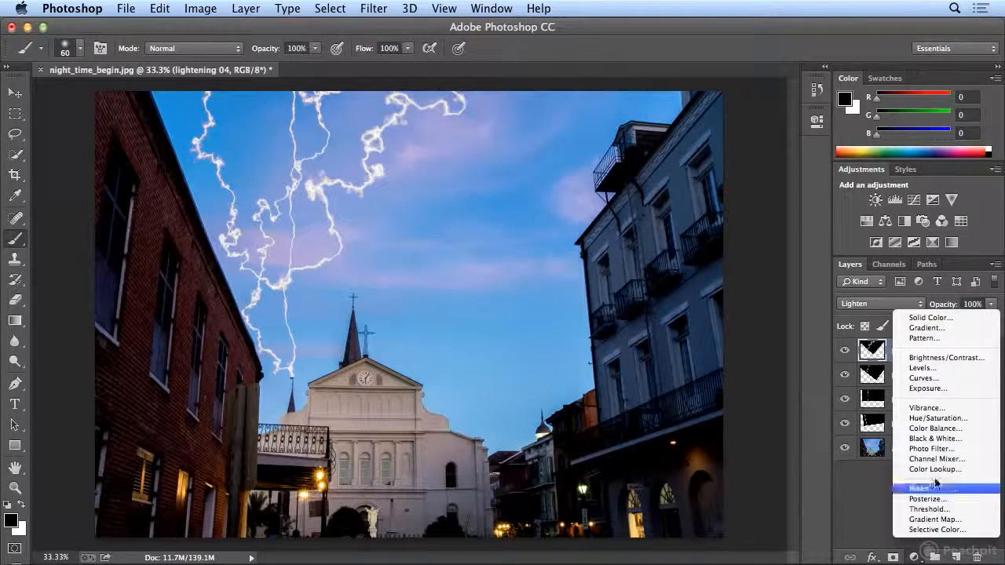
{"action": "left_click", "coordinate": [943, 366]}
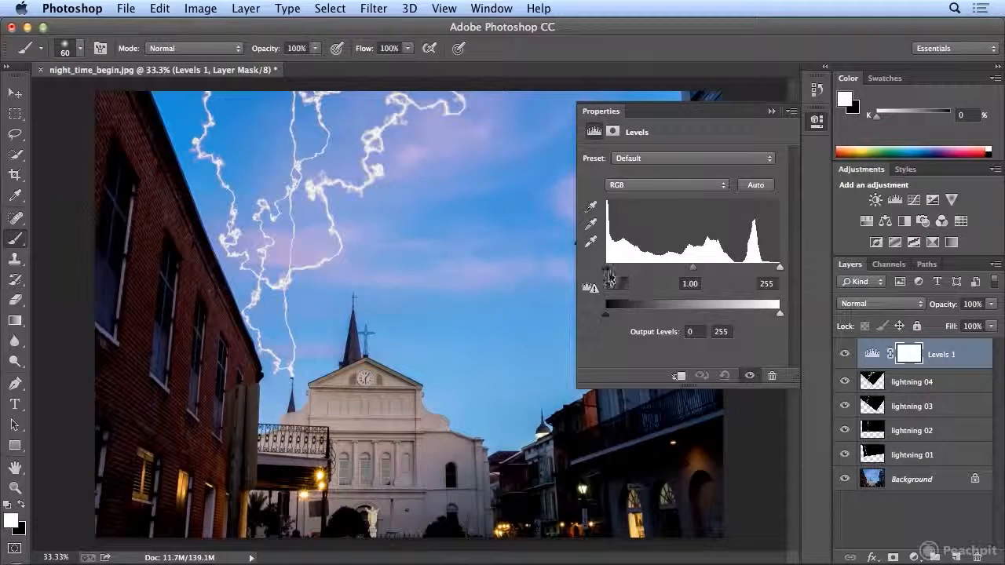
{"action": "left_click_drag", "start_coordinate": [606, 268], "coordinate": [645, 270]}
{"action": "left_click_drag", "start_coordinate": [712, 269], "coordinate": [730, 271]}
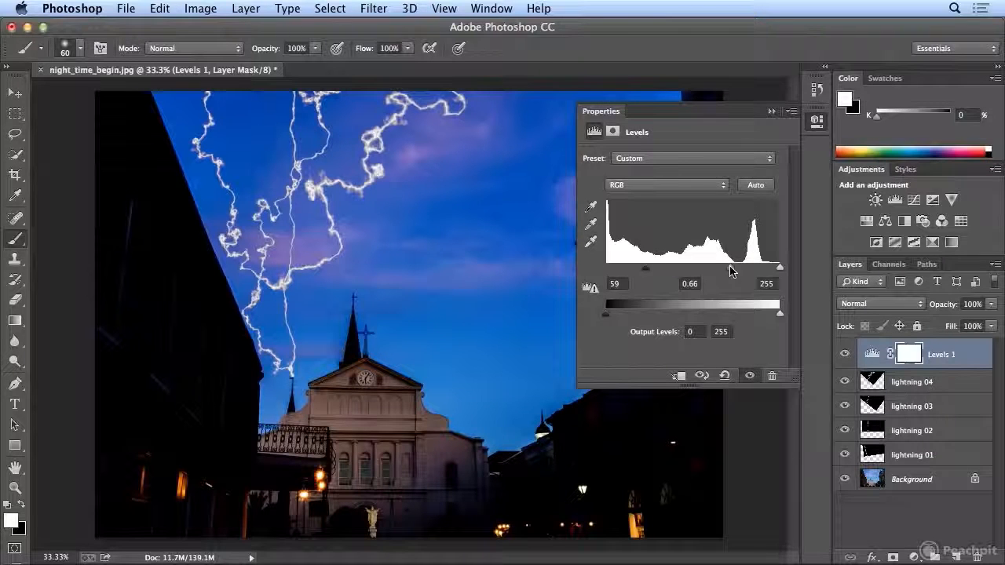
{"action": "left_click", "coordinate": [817, 120]}
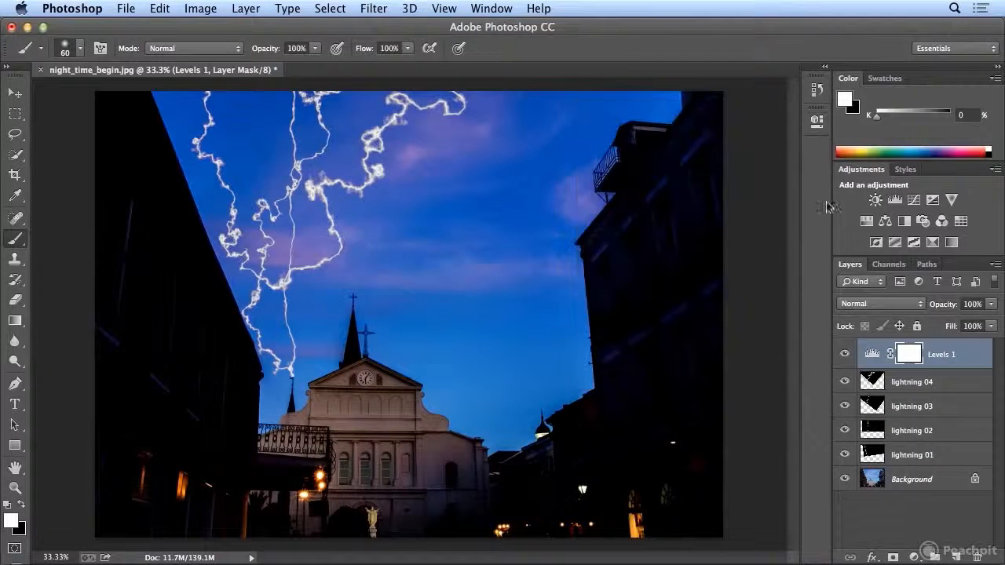
Toggle the Levels adjustment and each of the four lightning layers off and on to examine their contributions.
{"action": "left_click", "coordinate": [845, 357]}
{"action": "left_click", "coordinate": [845, 358]}
{"action": "left_click", "coordinate": [844, 382]}
{"action": "left_click", "coordinate": [845, 382]}
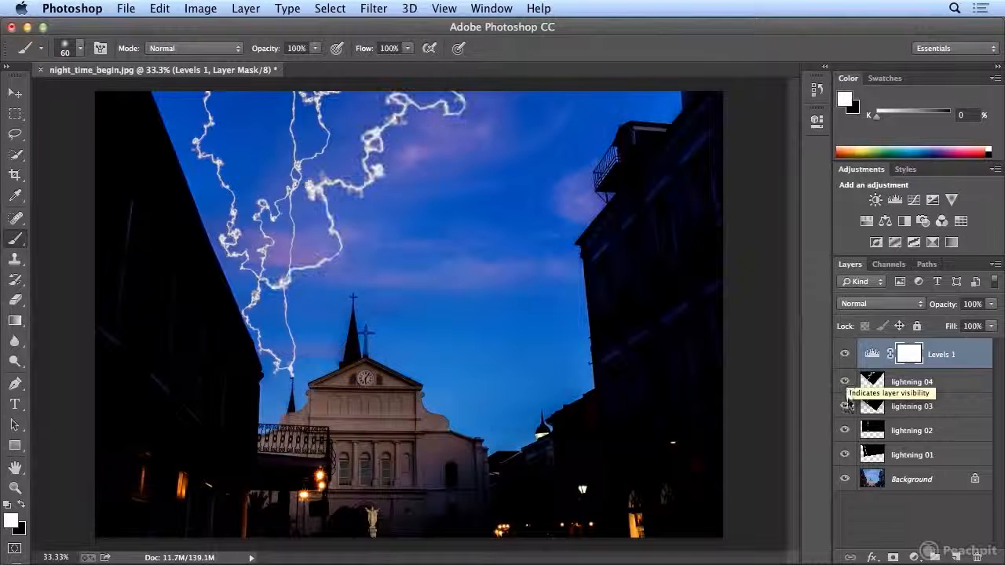
{"action": "left_click", "coordinate": [845, 406]}
{"action": "left_click", "coordinate": [845, 406]}
{"action": "left_click", "coordinate": [846, 430]}
{"action": "left_click", "coordinate": [846, 431]}
{"action": "left_click", "coordinate": [845, 455]}
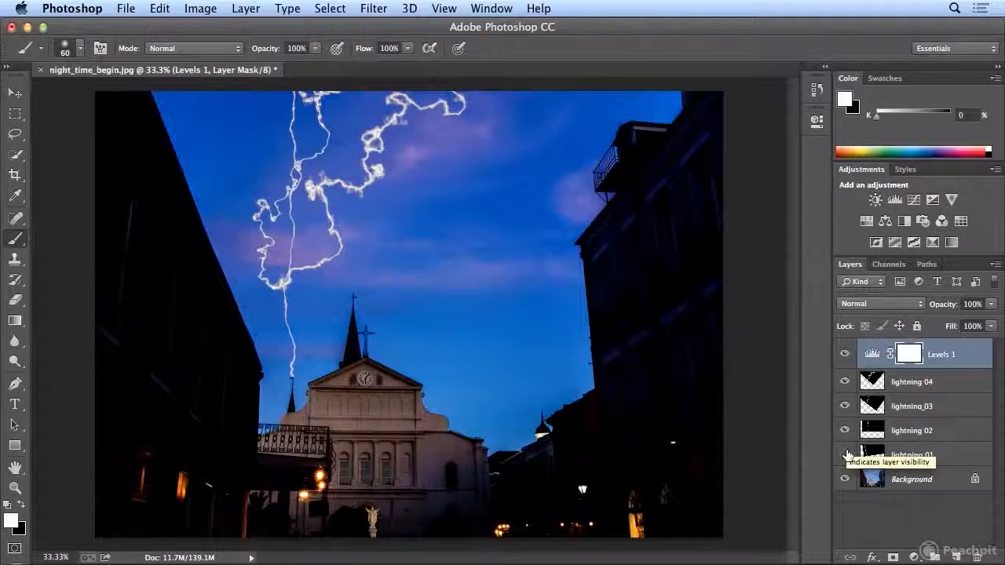
{"action": "left_click", "coordinate": [845, 454]}
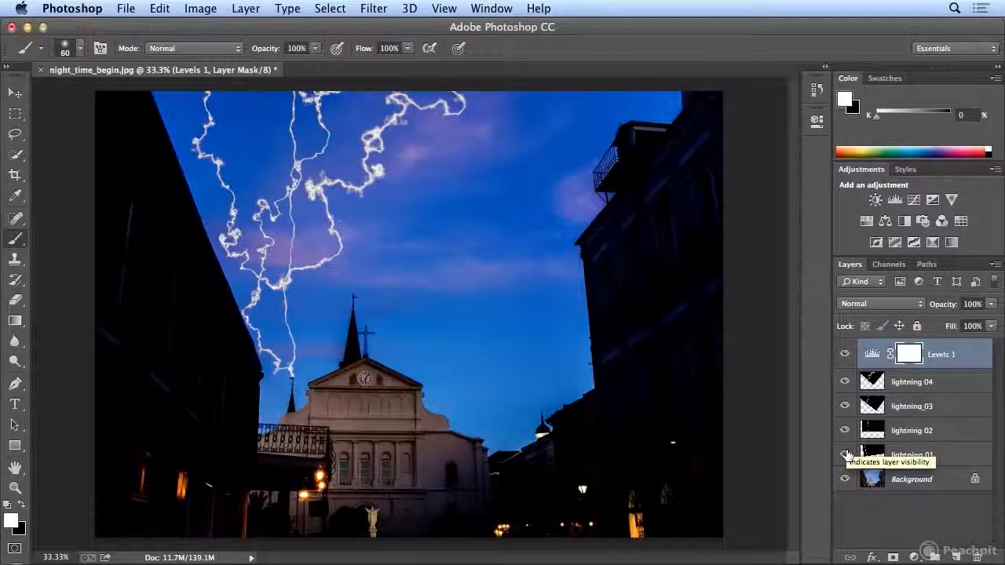